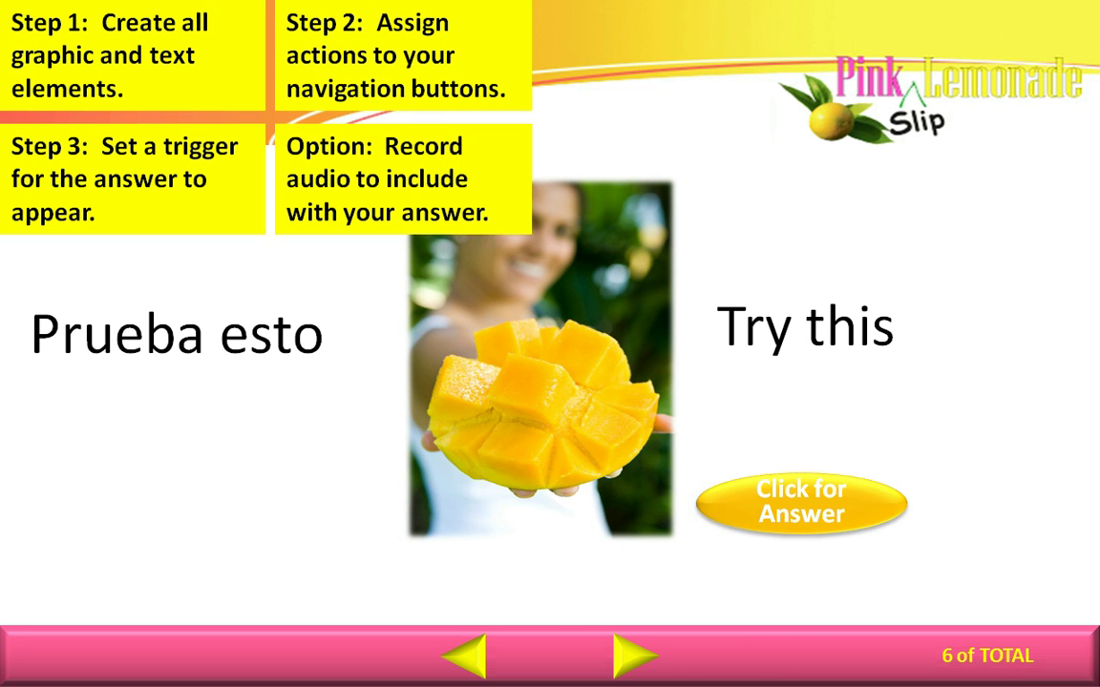
Exit the slide show preview and return to editing slide 6, the mango flashcard
{"action": "key", "text": "Escape"}
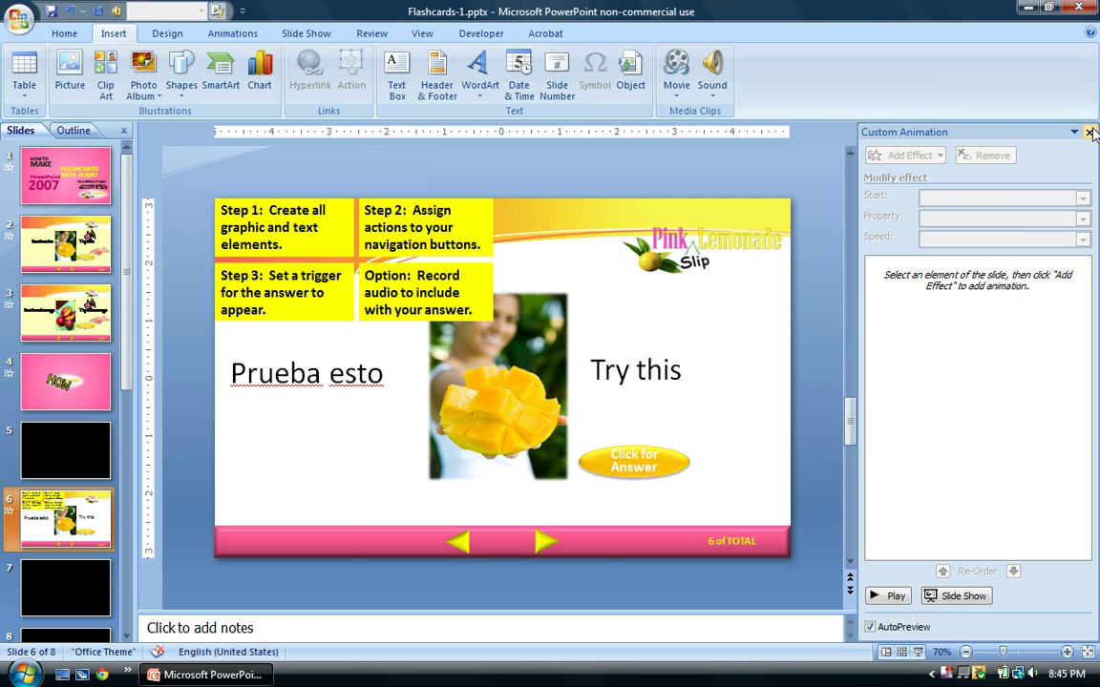
Close the Custom Animation task pane so slide 6 fills the editing area
{"action": "left_click", "coordinate": [1088, 133]}
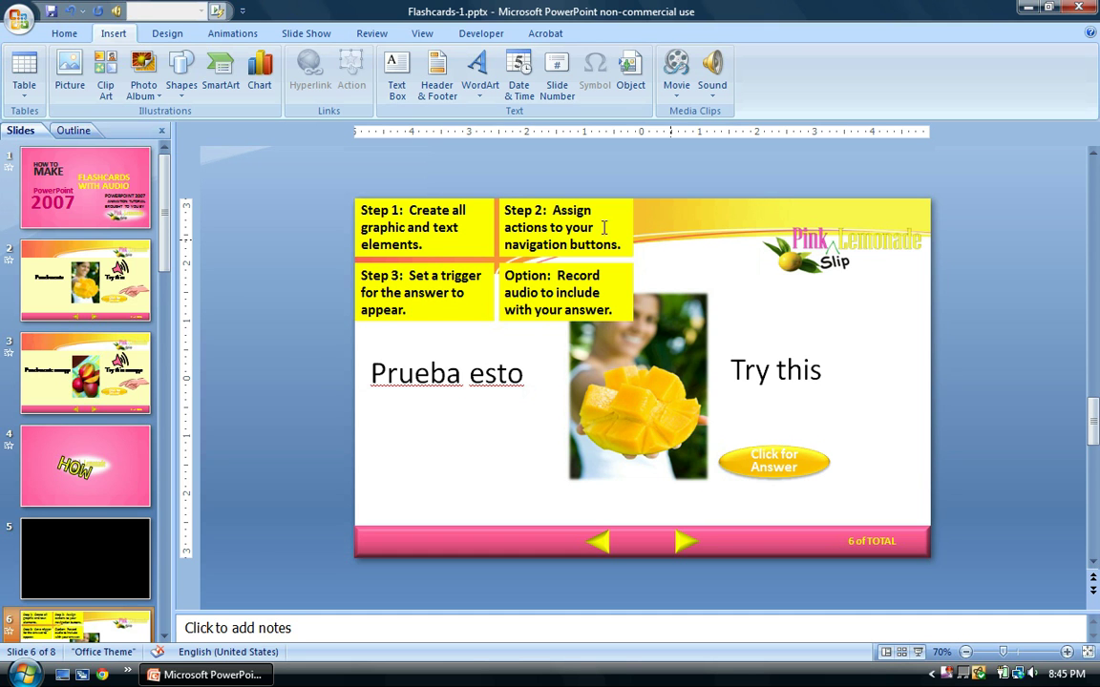
Delete the 'Step 1: Create all graphic and text elements.' note box from slide 6
{"action": "left_click", "coordinate": [407, 211]}
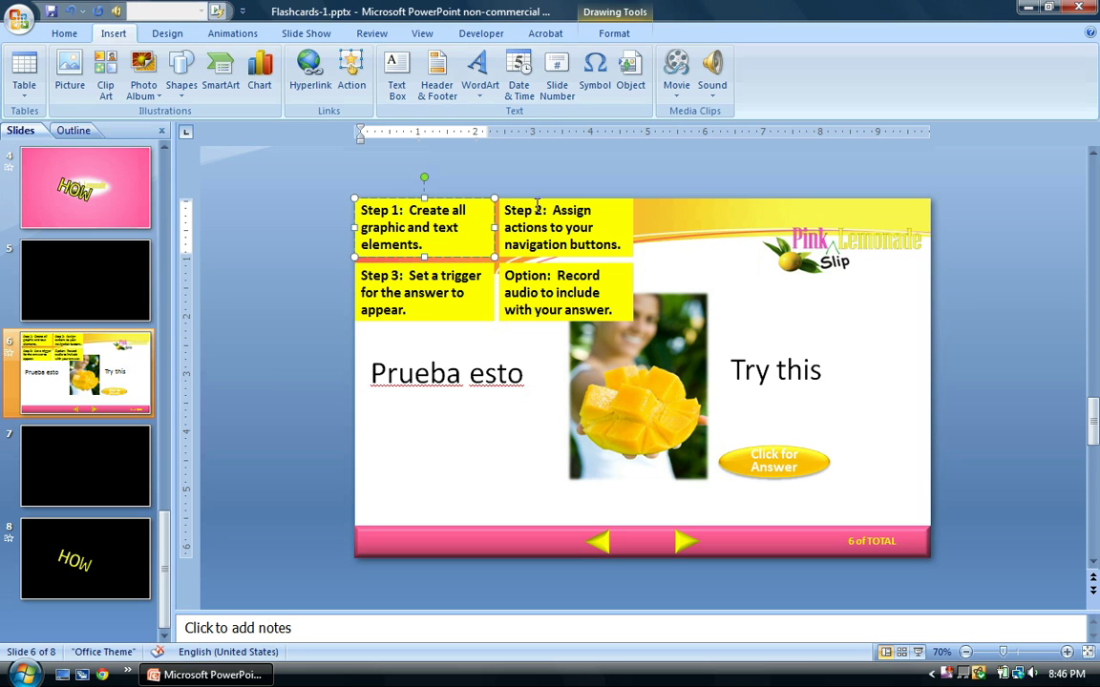
{"action": "left_click", "coordinate": [488, 201]}
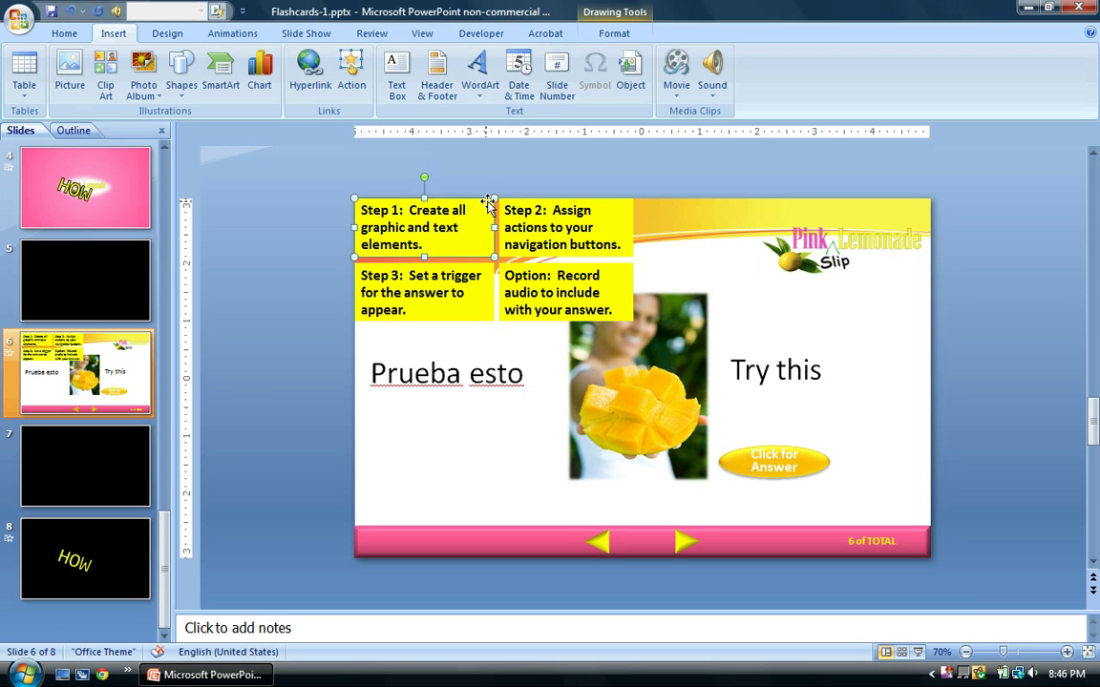
{"action": "key", "text": "Delete"}
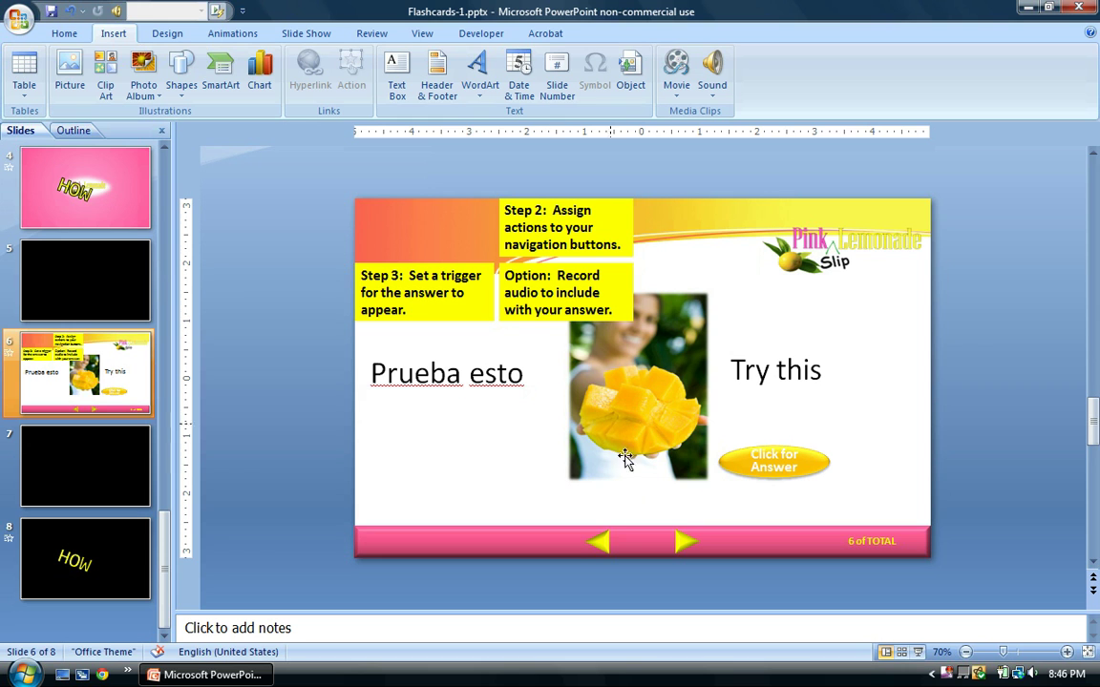
{"action": "left_click", "coordinate": [603, 544]}
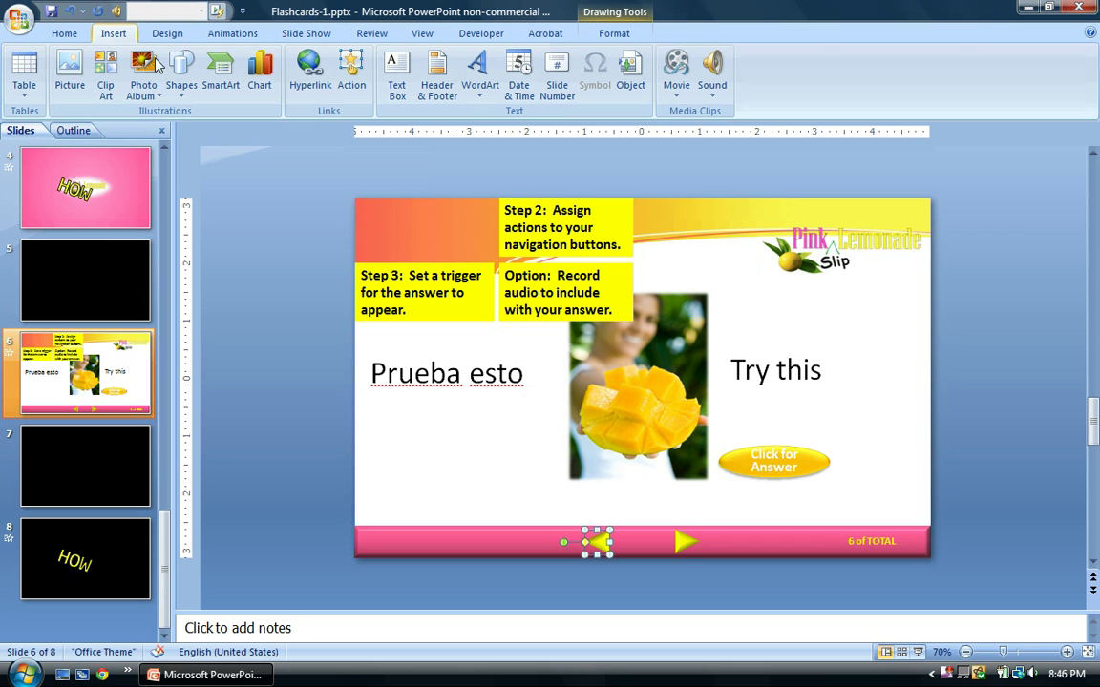
Give the left navigation arrow a click action hyperlinking to Previous Slide
{"action": "left_click", "coordinate": [350, 69]}
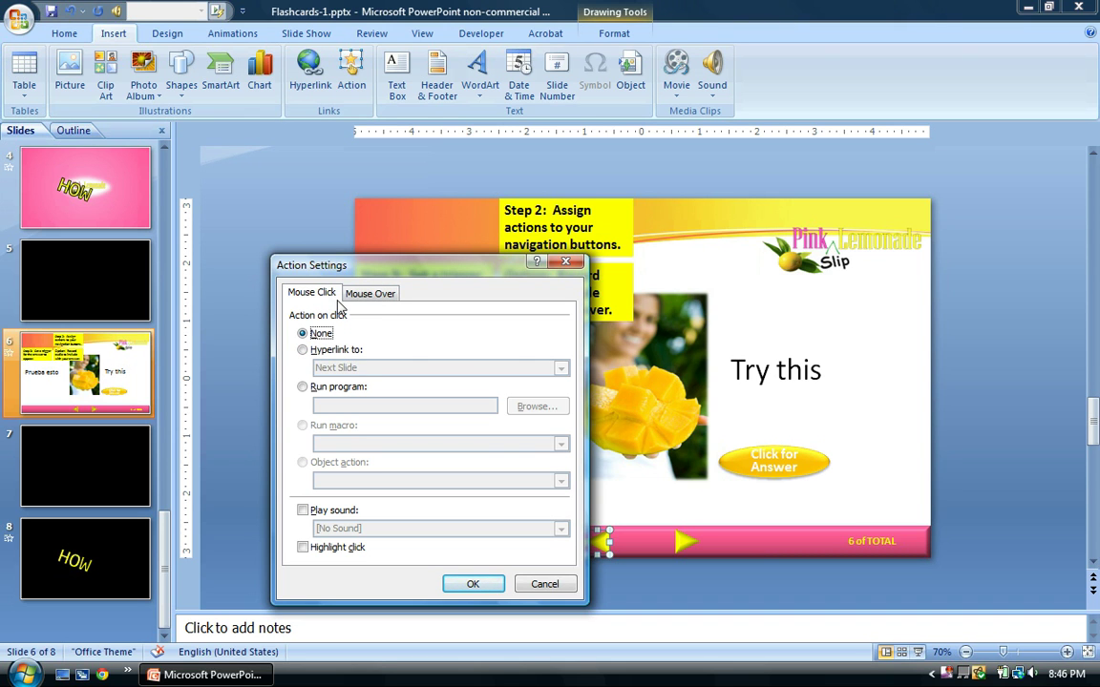
{"action": "left_click", "coordinate": [317, 353]}
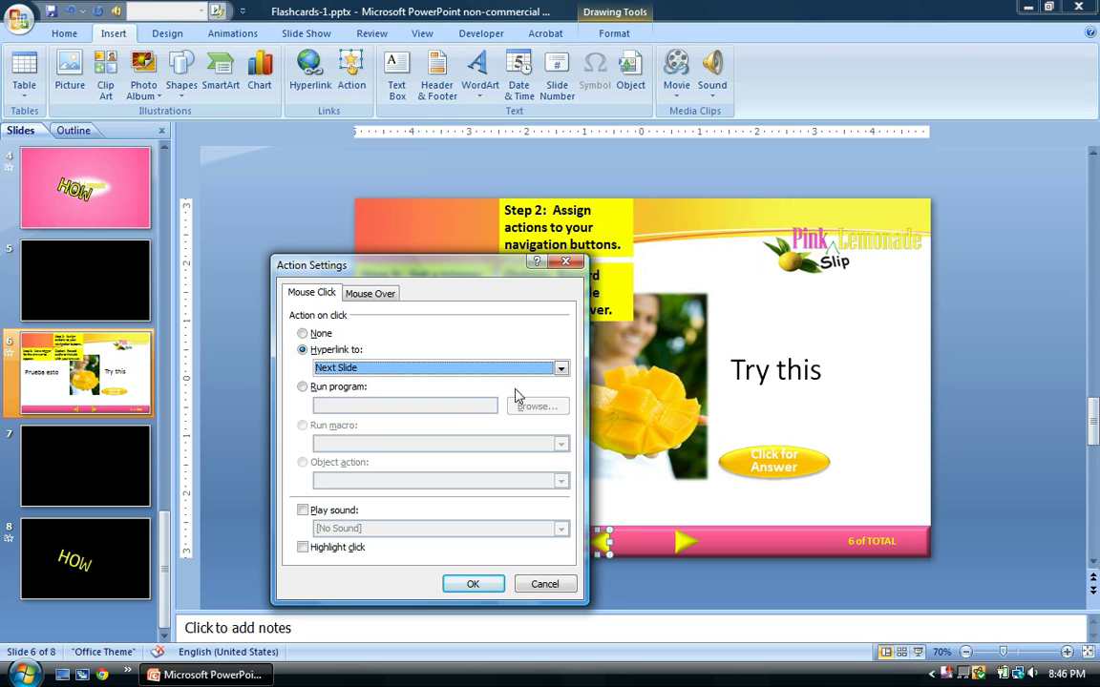
{"action": "left_click", "coordinate": [561, 370]}
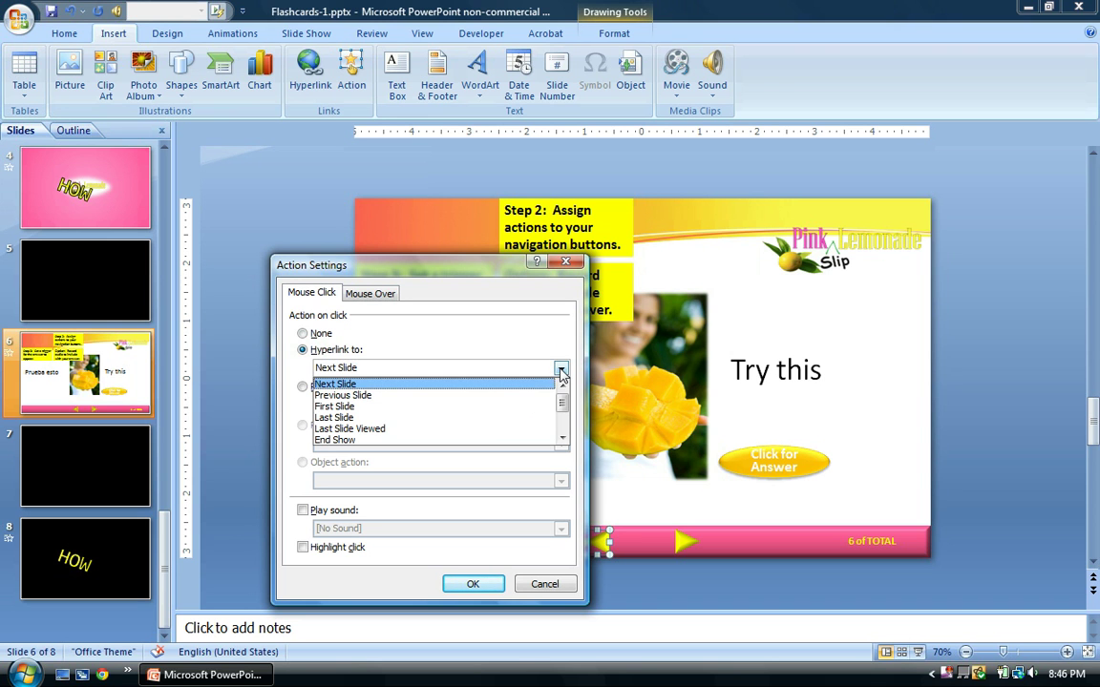
{"action": "left_click", "coordinate": [353, 396]}
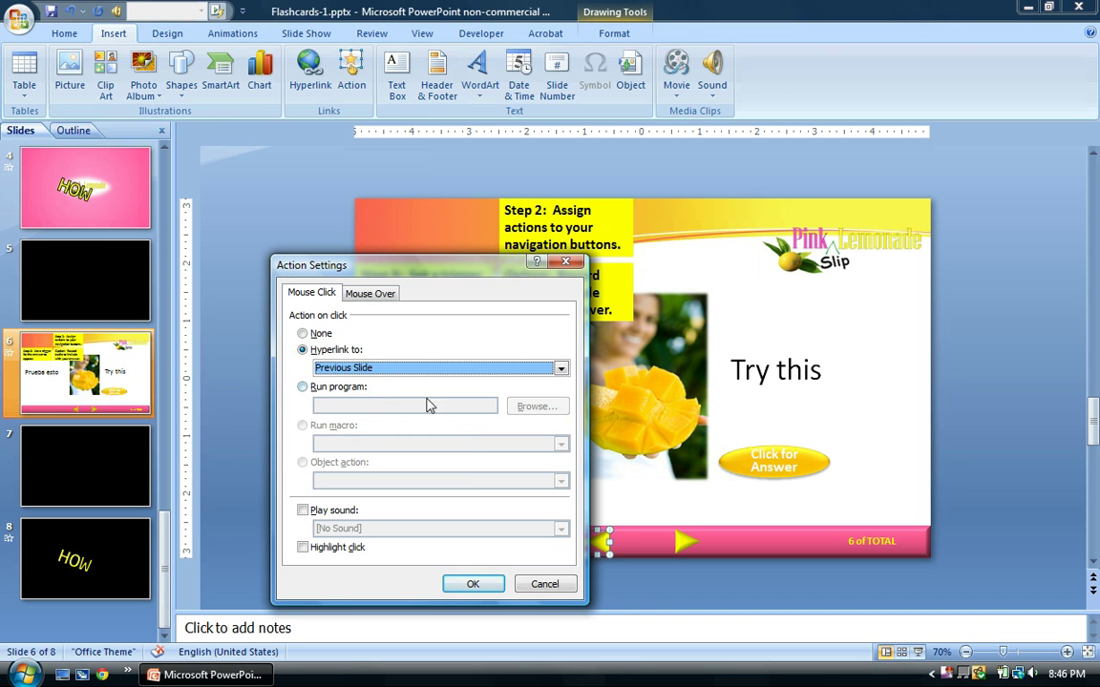
{"action": "left_click", "coordinate": [487, 584]}
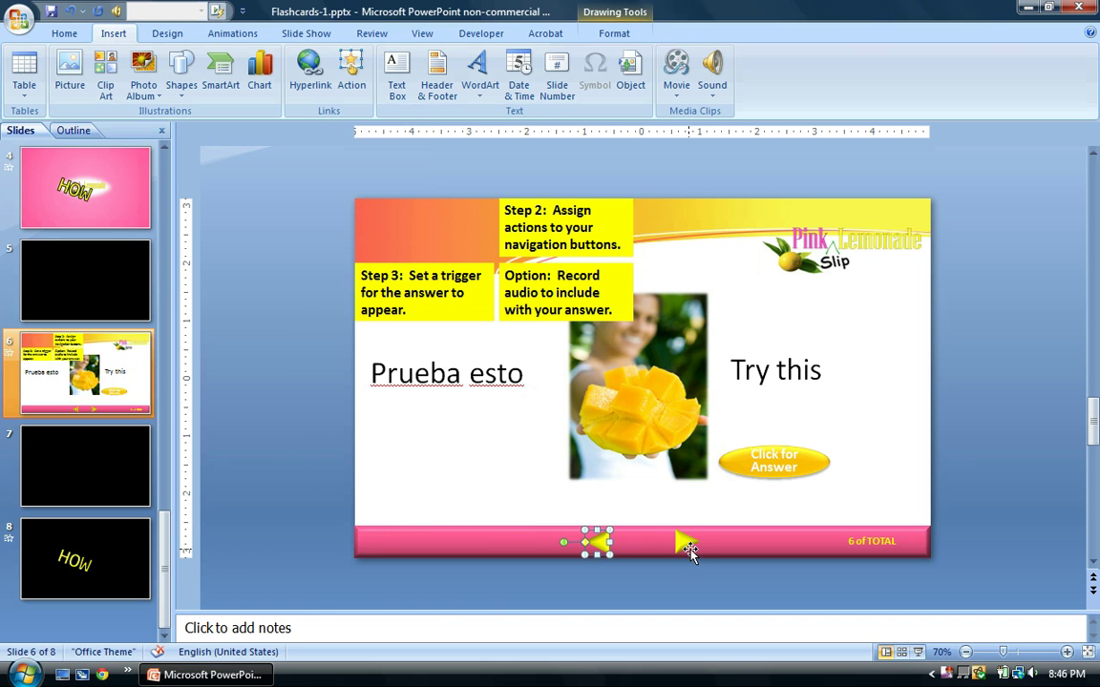
Give the right navigation arrow a click action hyperlinking to Next Slide
{"action": "left_click", "coordinate": [684, 543]}
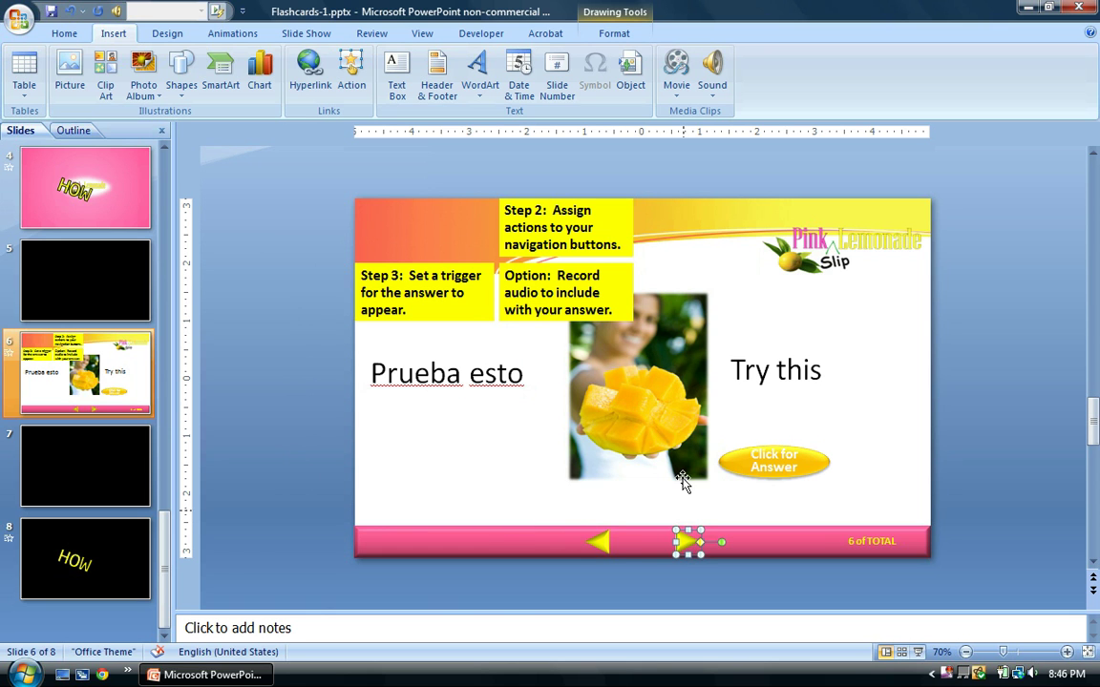
{"action": "left_click", "coordinate": [351, 69]}
{"action": "left_click", "coordinate": [303, 350]}
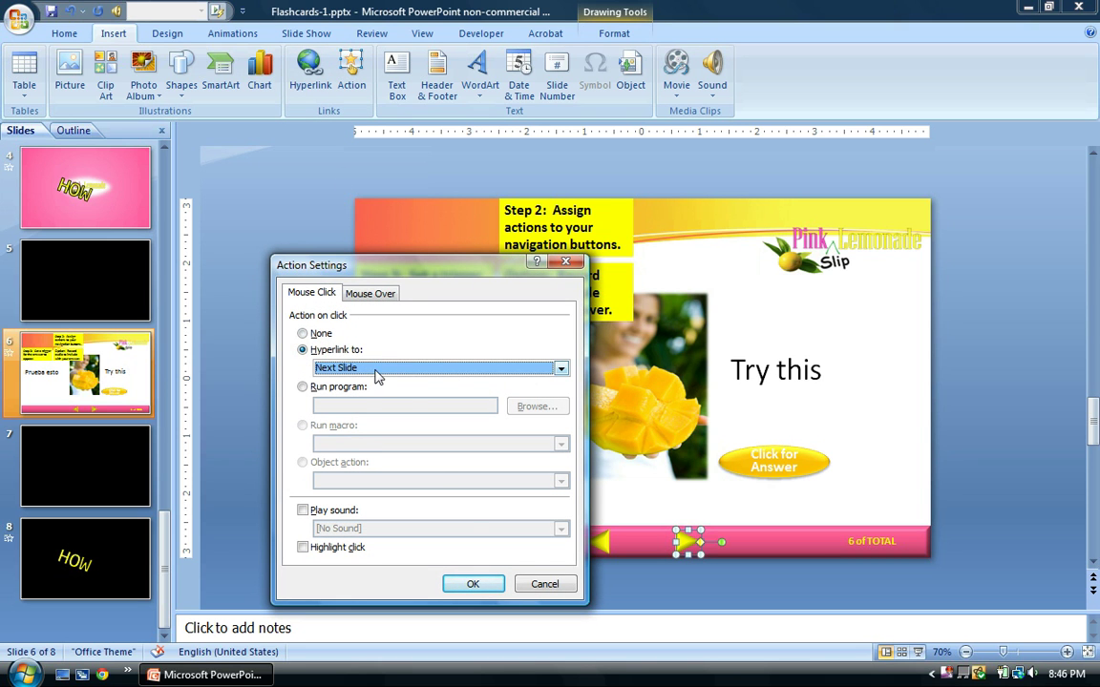
{"action": "left_click", "coordinate": [473, 586]}
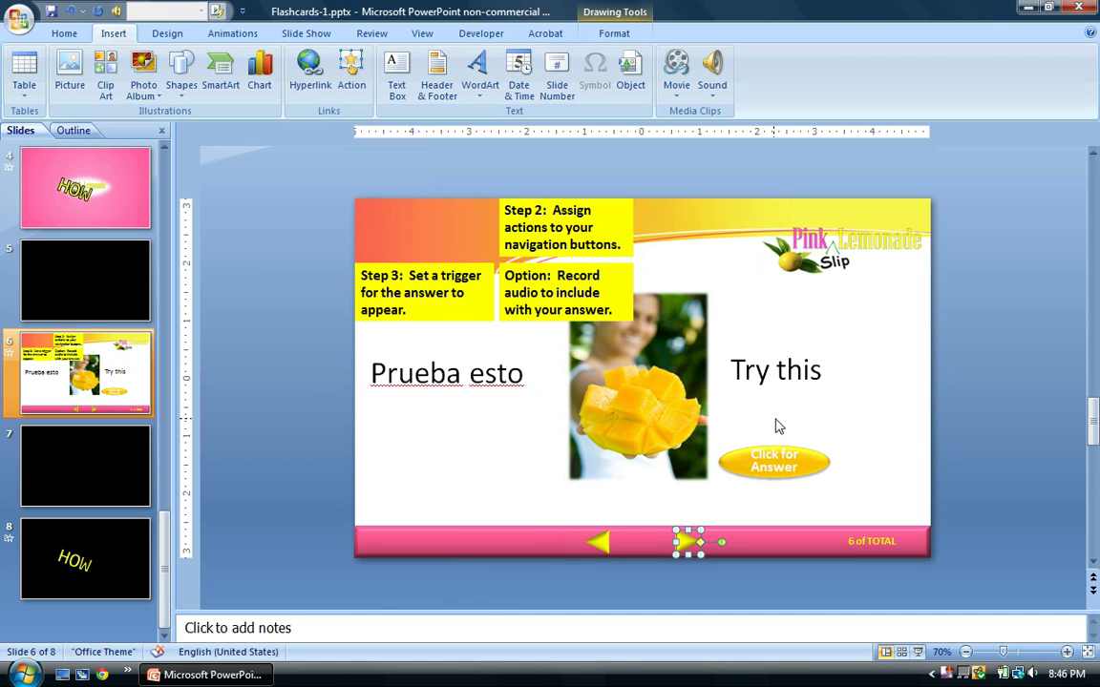
Add a Fade entrance effect at Very Fast speed to the 'Try this' text box
{"action": "left_click", "coordinate": [817, 373]}
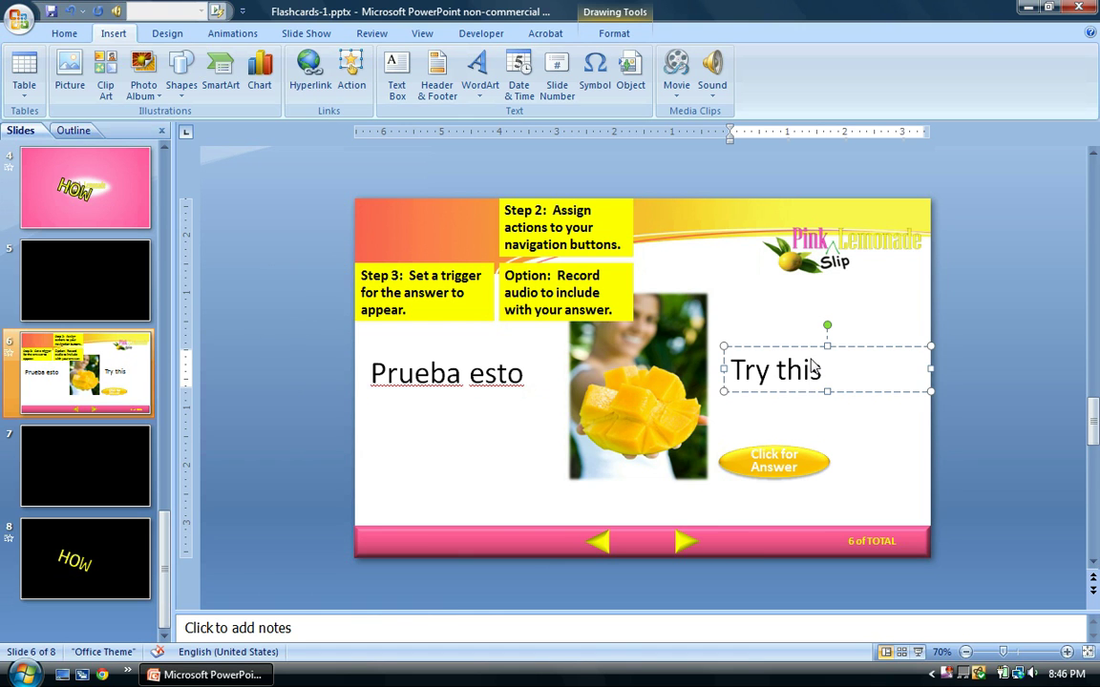
{"action": "left_click", "coordinate": [802, 344]}
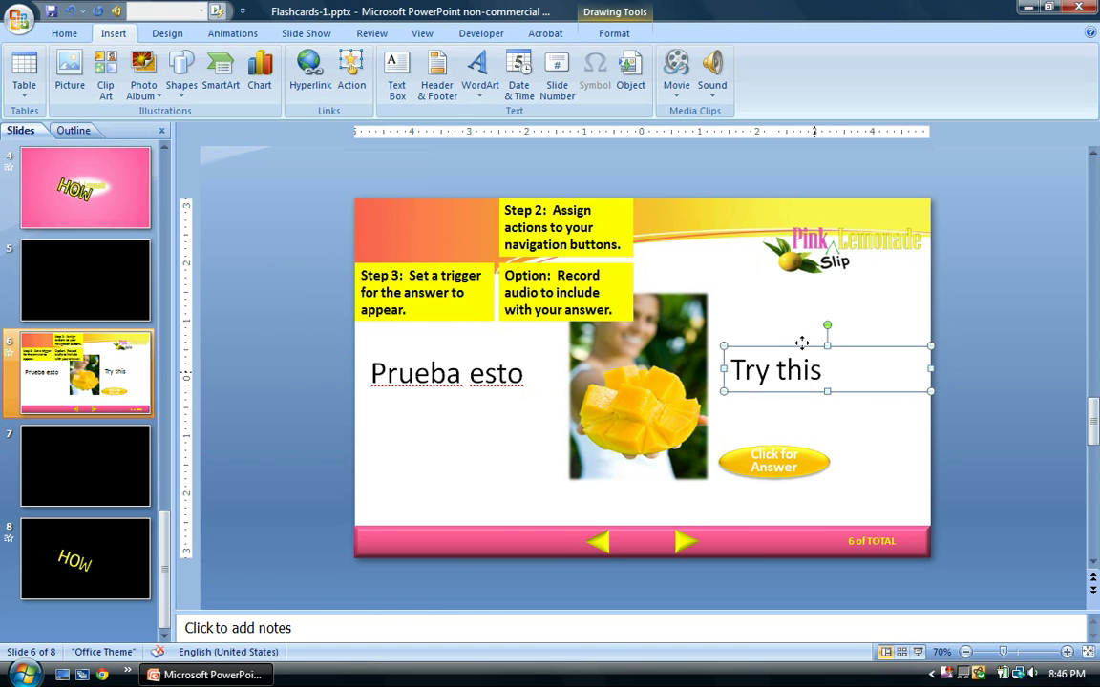
{"action": "left_click", "coordinate": [227, 36]}
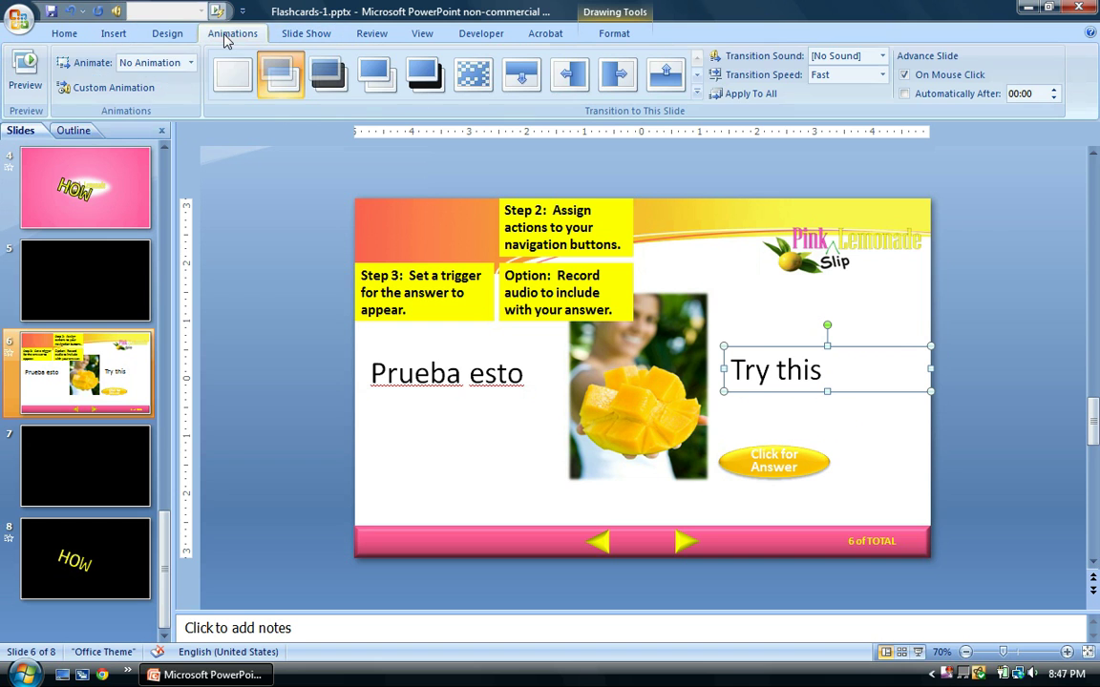
{"action": "left_click", "coordinate": [115, 88]}
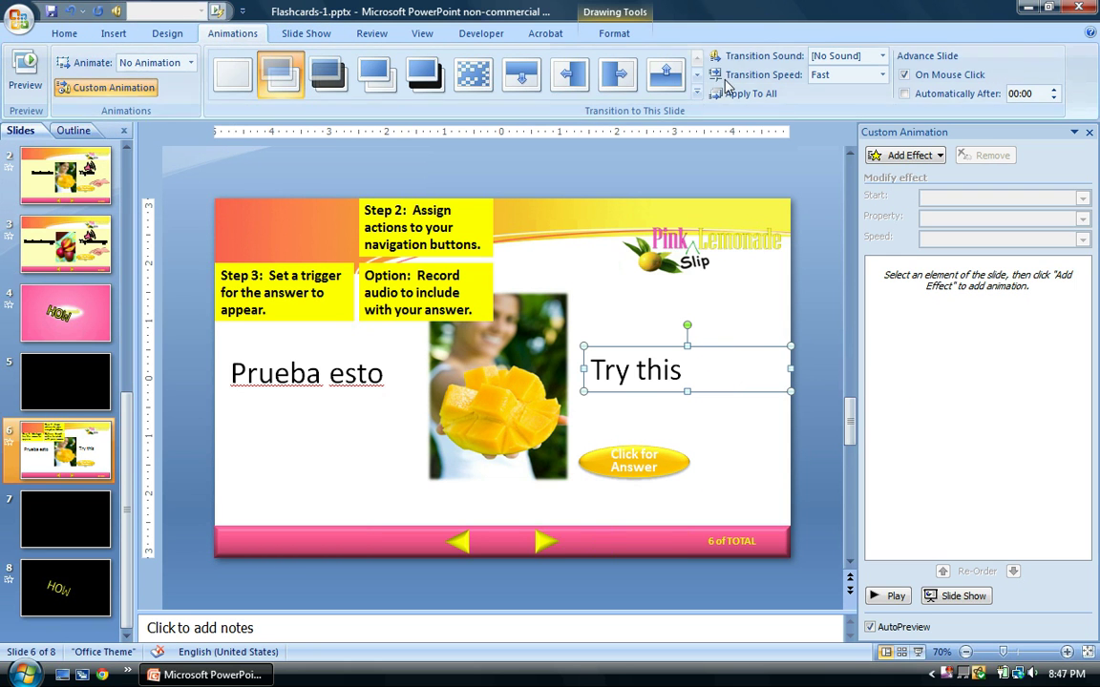
{"action": "left_click", "coordinate": [935, 160]}
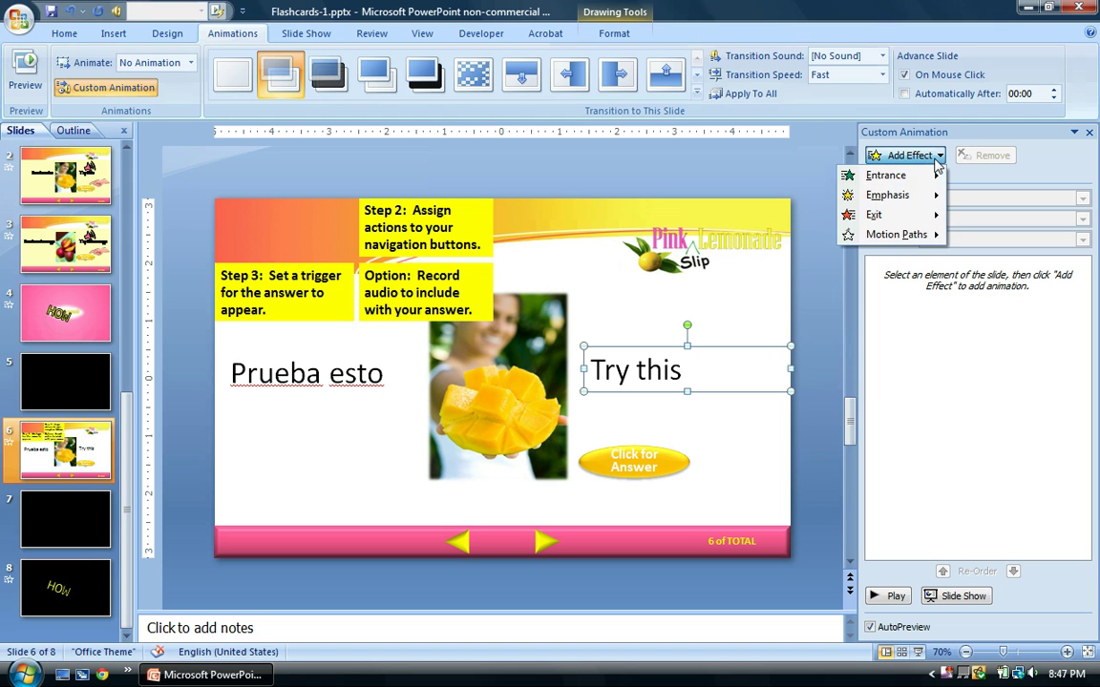
{"action": "mouse_move", "coordinate": [898, 178]}
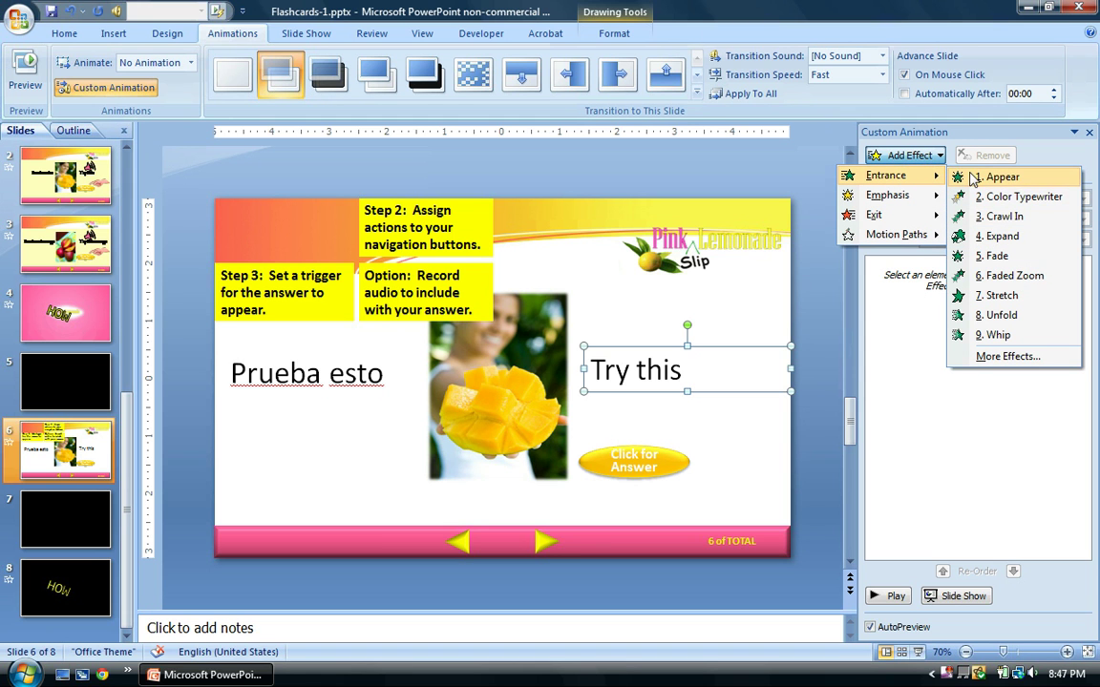
{"action": "left_click", "coordinate": [998, 256]}
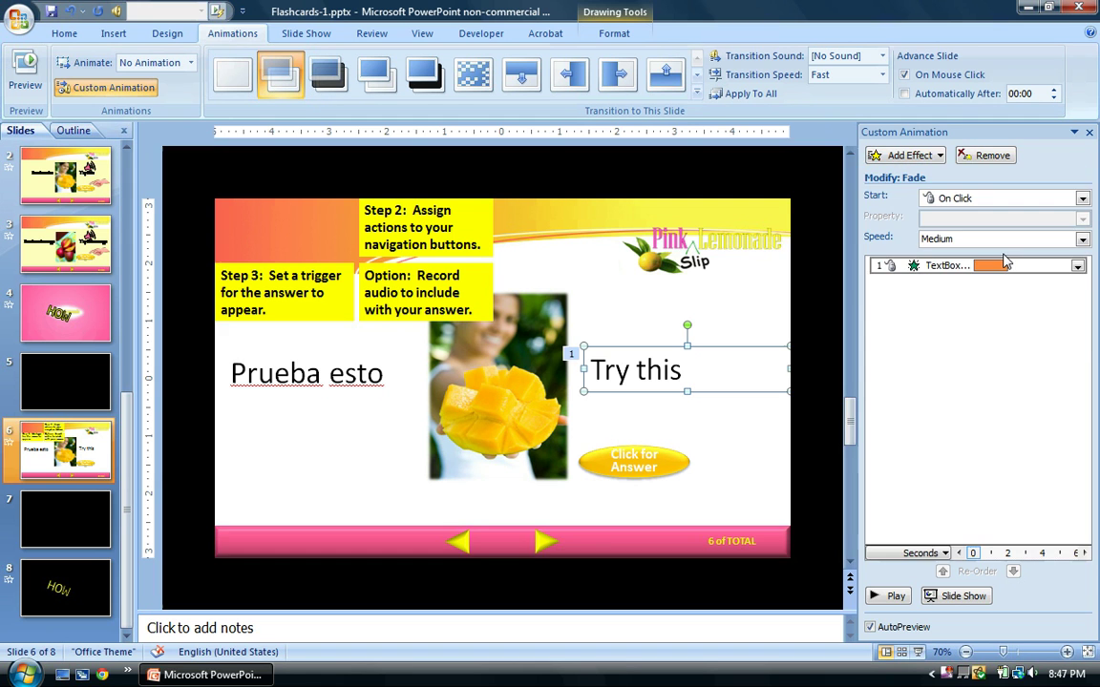
{"action": "left_click", "coordinate": [1083, 239]}
{"action": "left_click", "coordinate": [987, 300]}
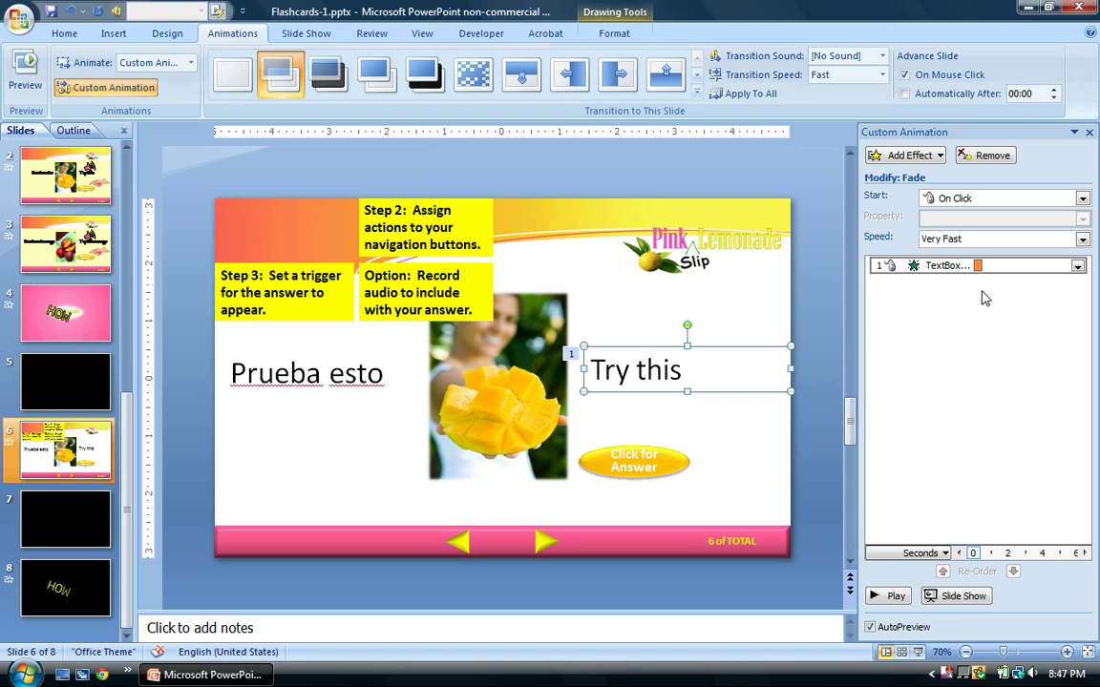
{"action": "left_click", "coordinate": [1077, 267]}
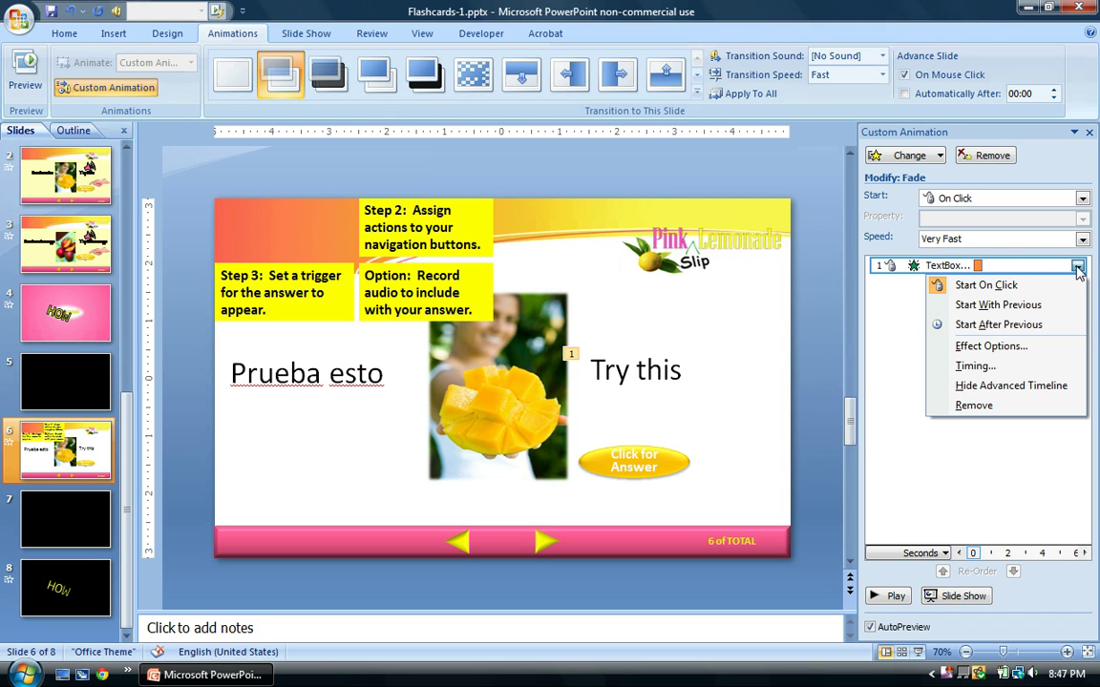
Trigger the 'Try this' fade on click of 'Oval 16: Click for Answer'
{"action": "left_click", "coordinate": [991, 346]}
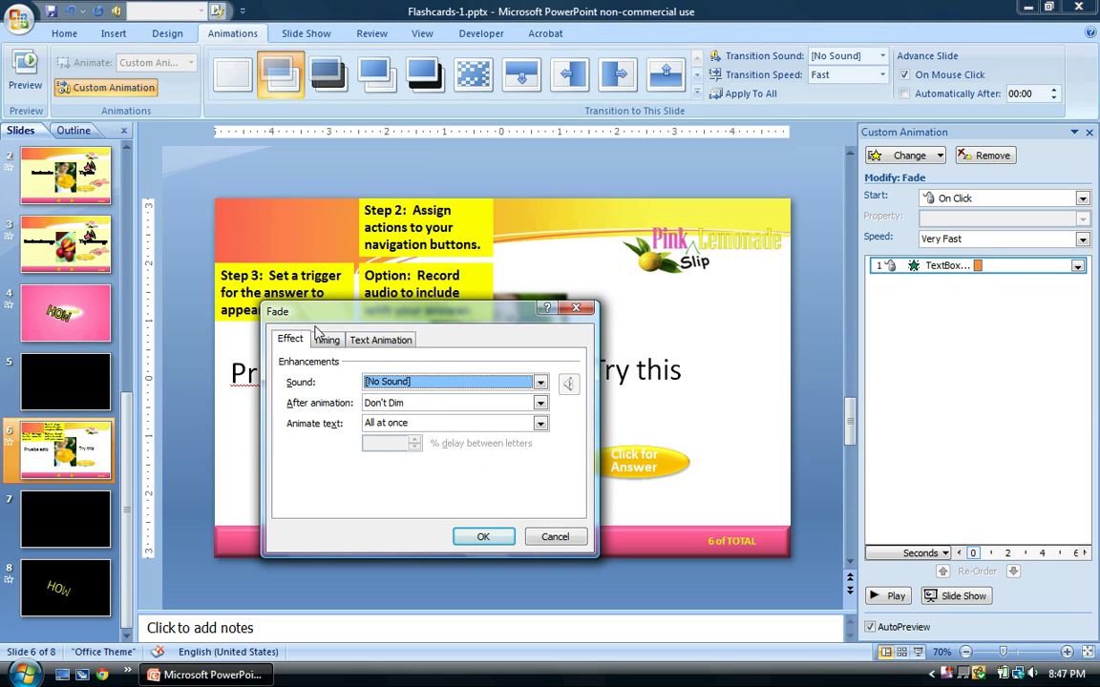
{"action": "left_click", "coordinate": [328, 344]}
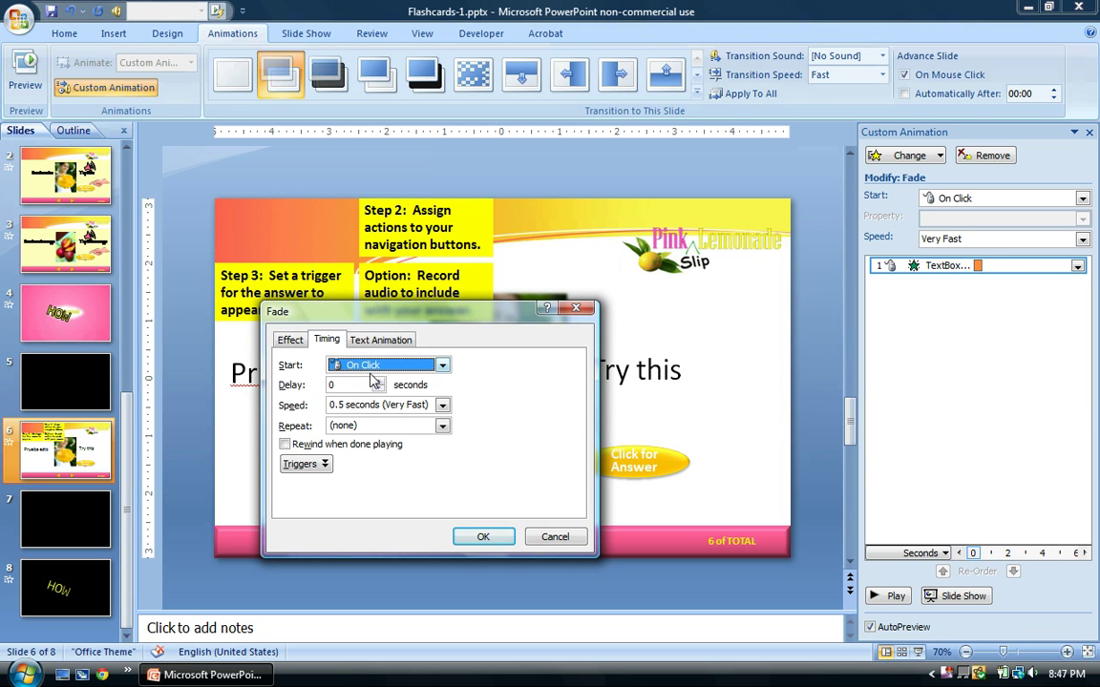
{"action": "left_click", "coordinate": [325, 465]}
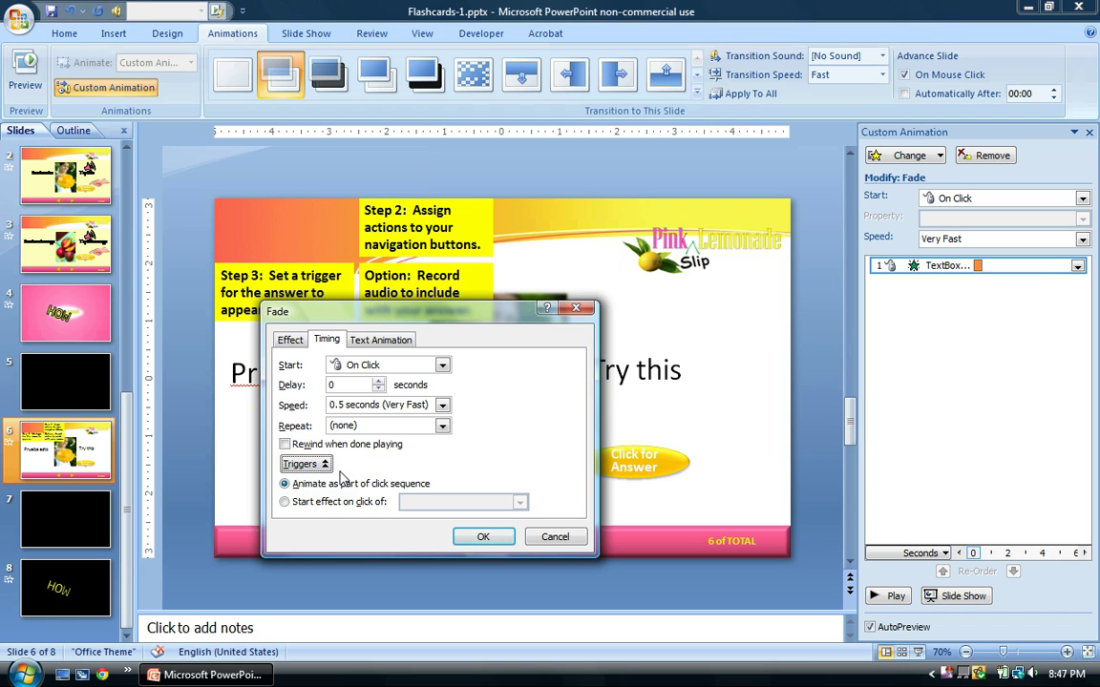
{"action": "left_click", "coordinate": [285, 503]}
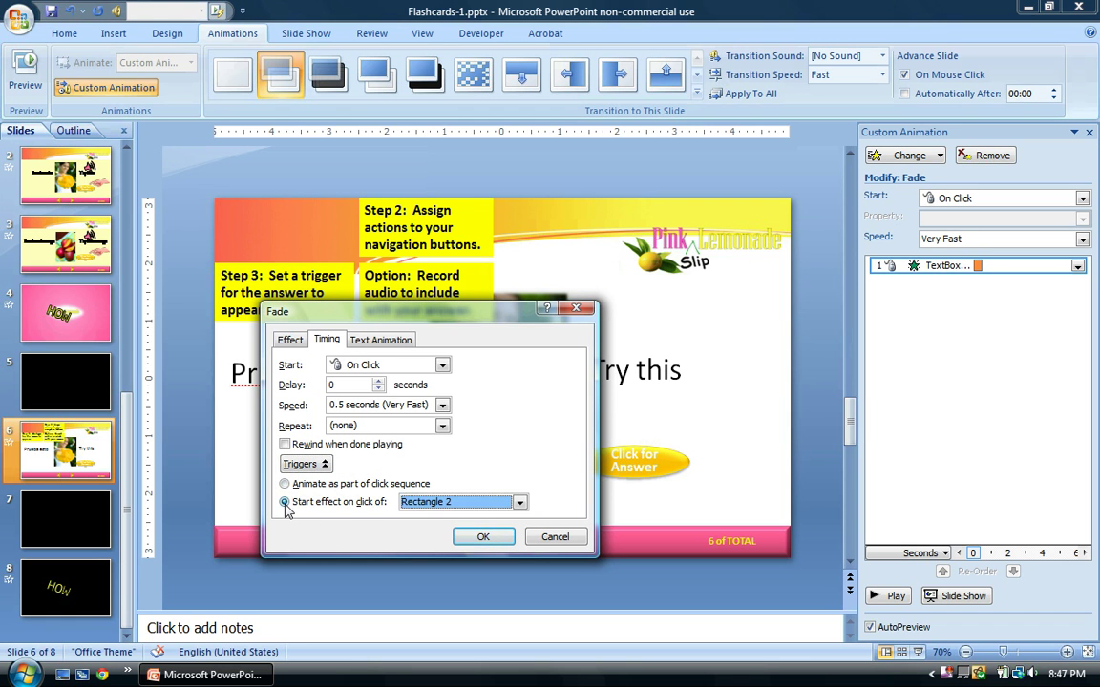
{"action": "left_click", "coordinate": [520, 502]}
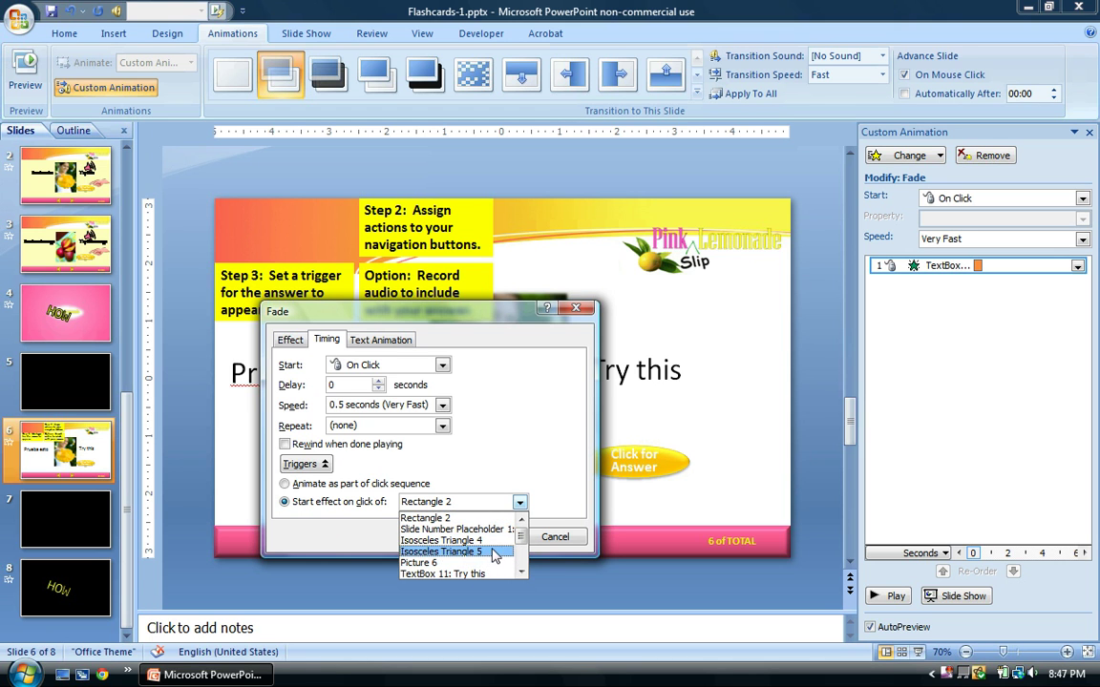
{"action": "scroll", "coordinate": [521, 573], "scroll_direction": "down", "scroll_amount": 5}
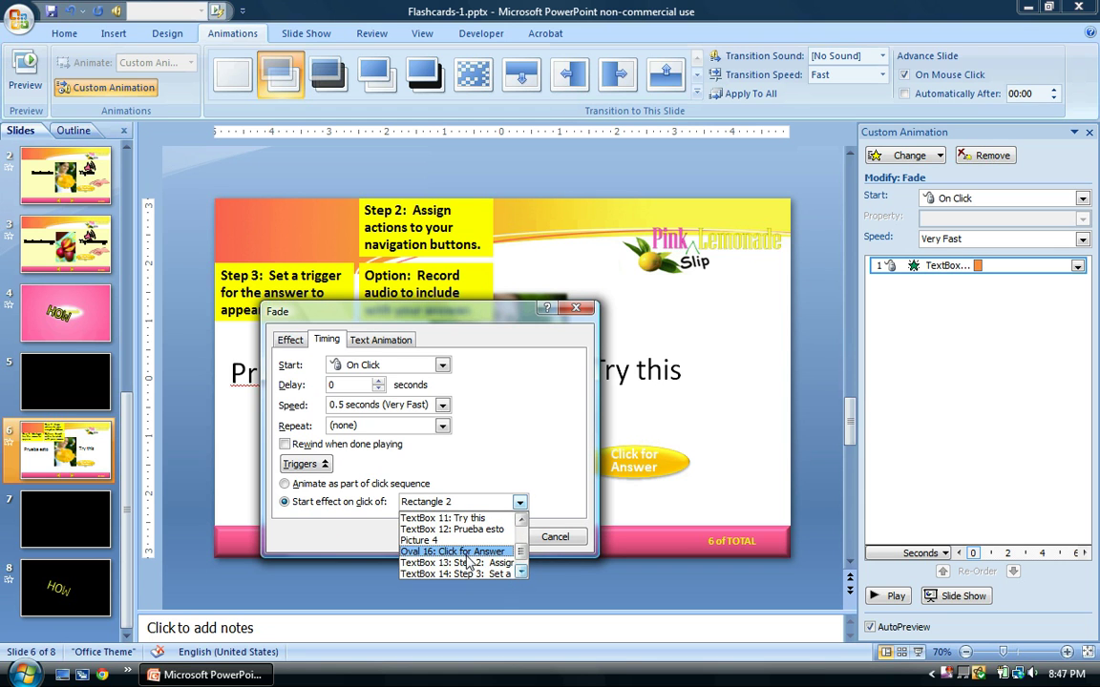
{"action": "left_click", "coordinate": [432, 554]}
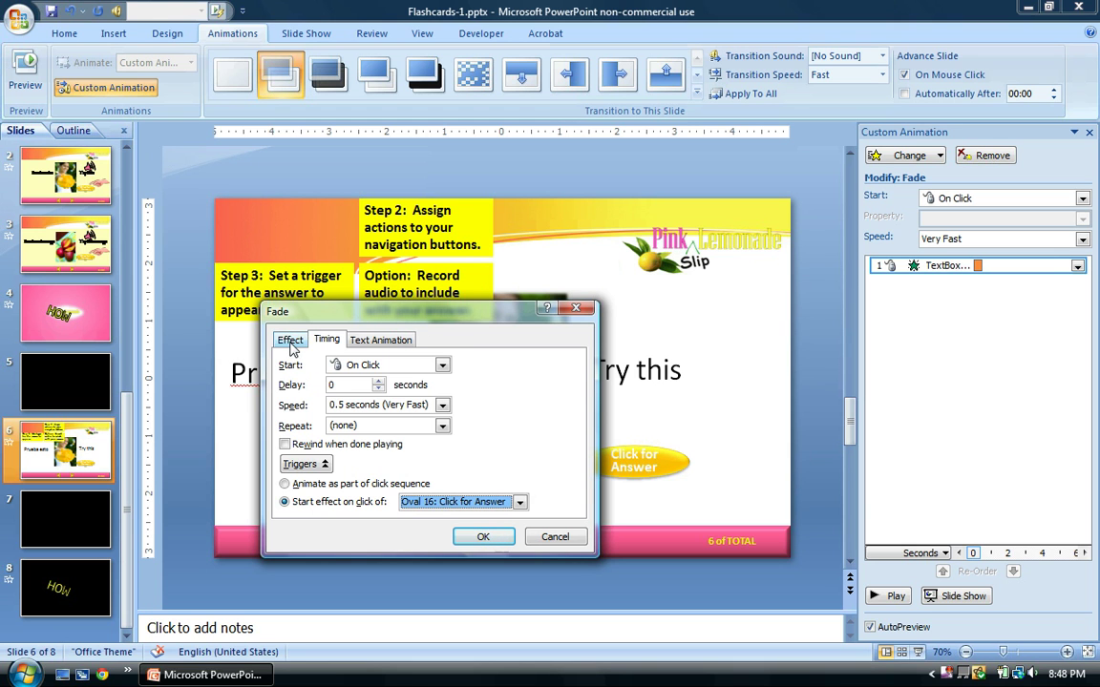
Add the sound AA-TryThis.wav to the fade and confirm the settings
{"action": "left_click", "coordinate": [290, 341]}
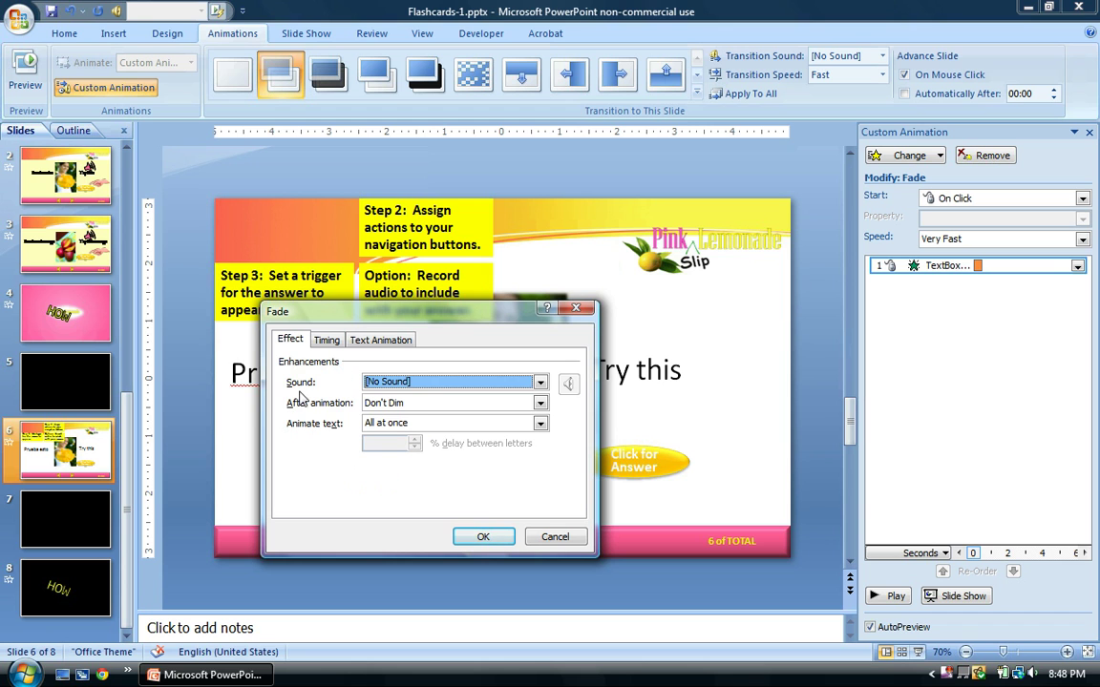
{"action": "left_click", "coordinate": [540, 383]}
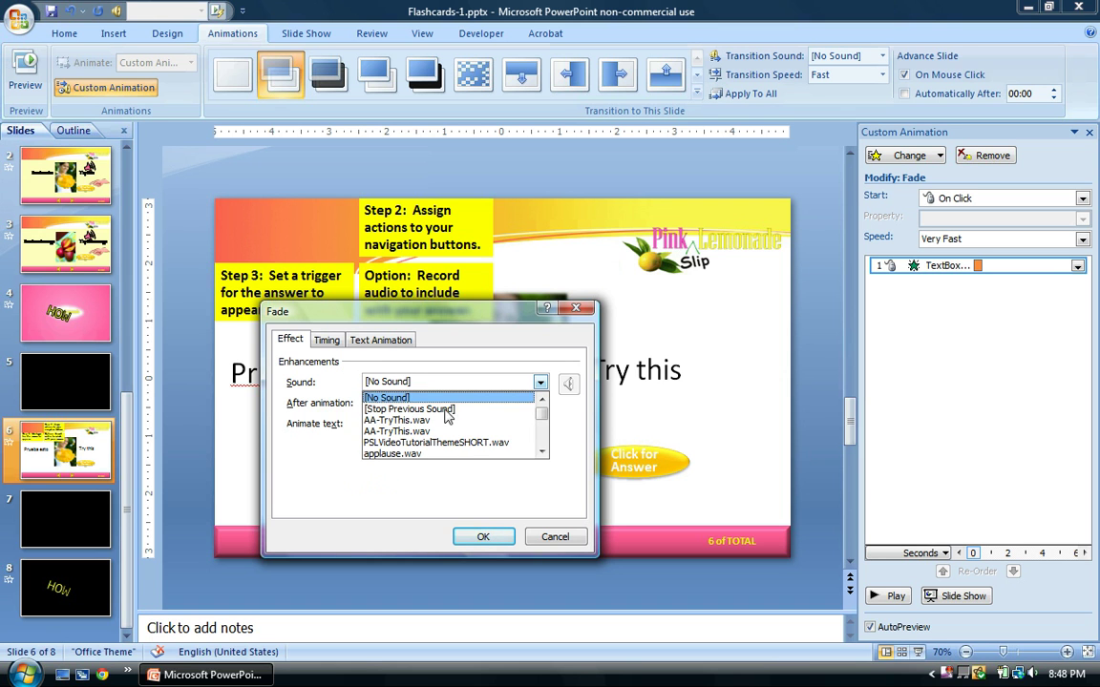
{"action": "left_click", "coordinate": [408, 421]}
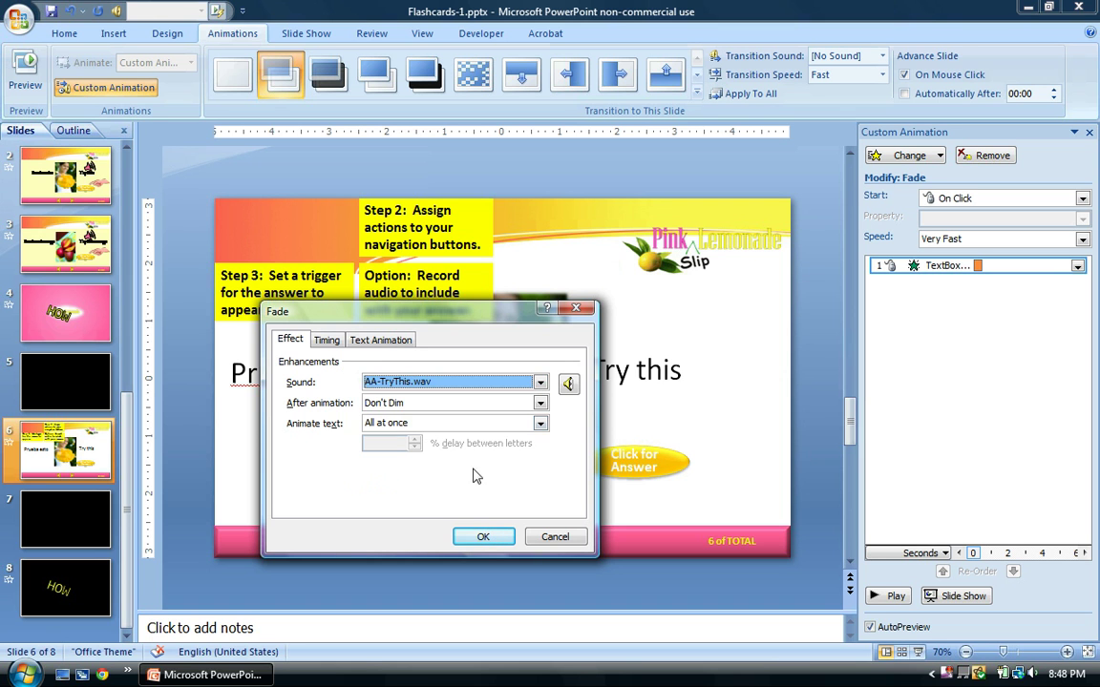
{"action": "left_click", "coordinate": [483, 535]}
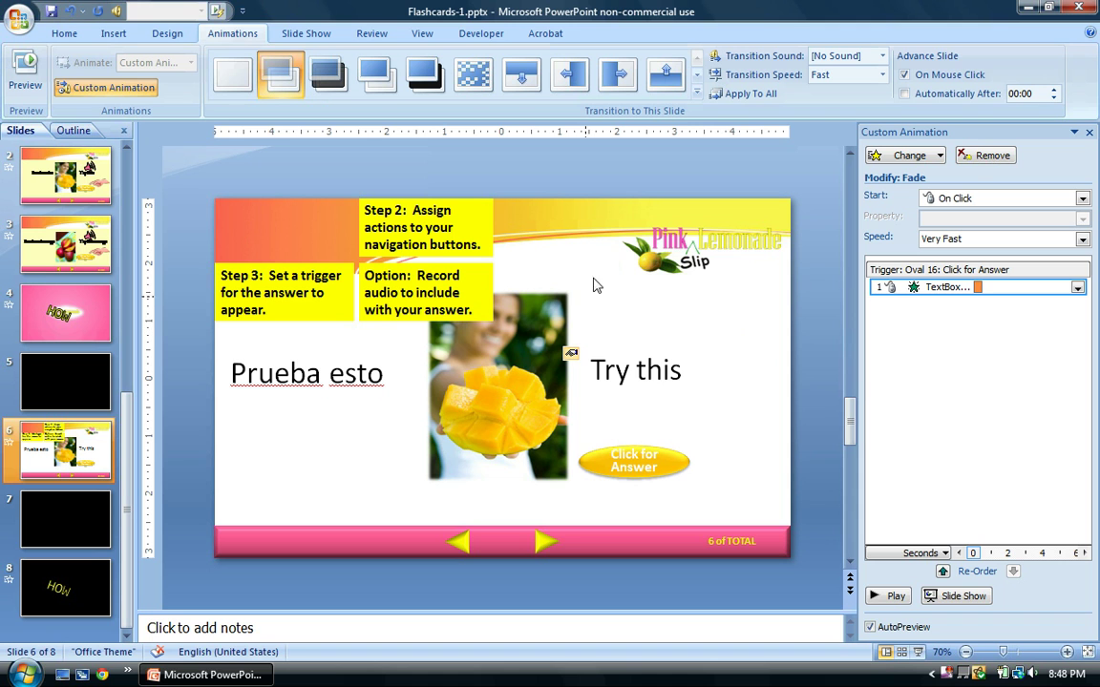
Delete the yellow Step 2, Option and Step 3 instruction boxes from slide 6
{"action": "left_click", "coordinate": [466, 201]}
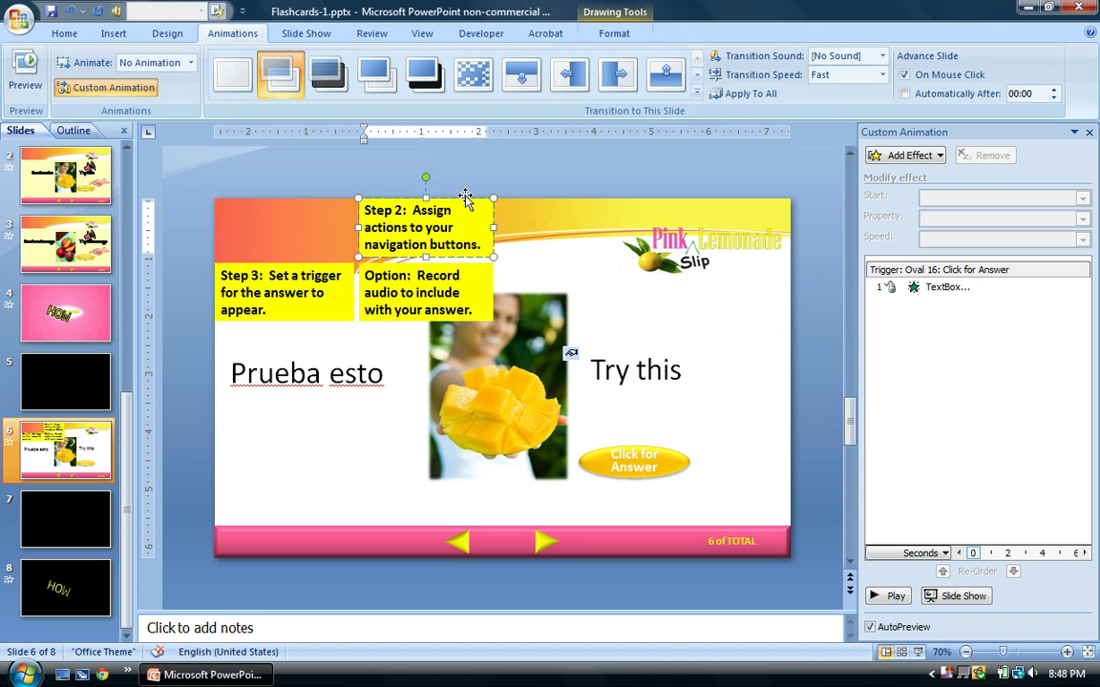
{"action": "left_click", "coordinate": [466, 198]}
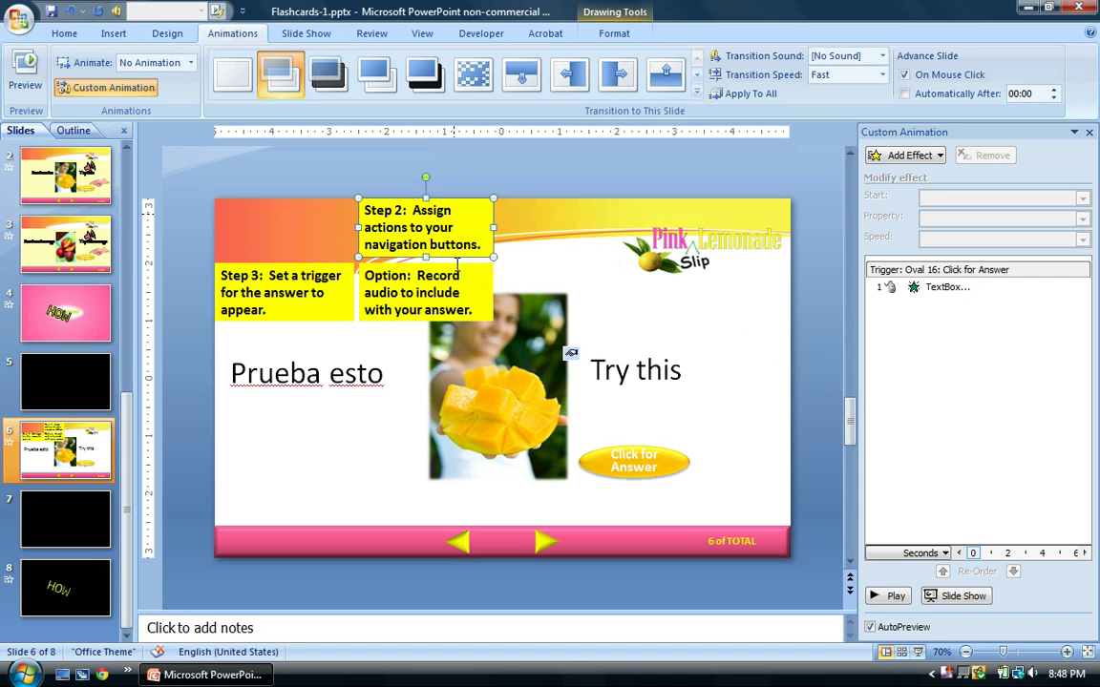
{"action": "key", "text": "Delete"}
{"action": "left_click", "coordinate": [366, 293]}
{"action": "key", "text": "BackSpace"}
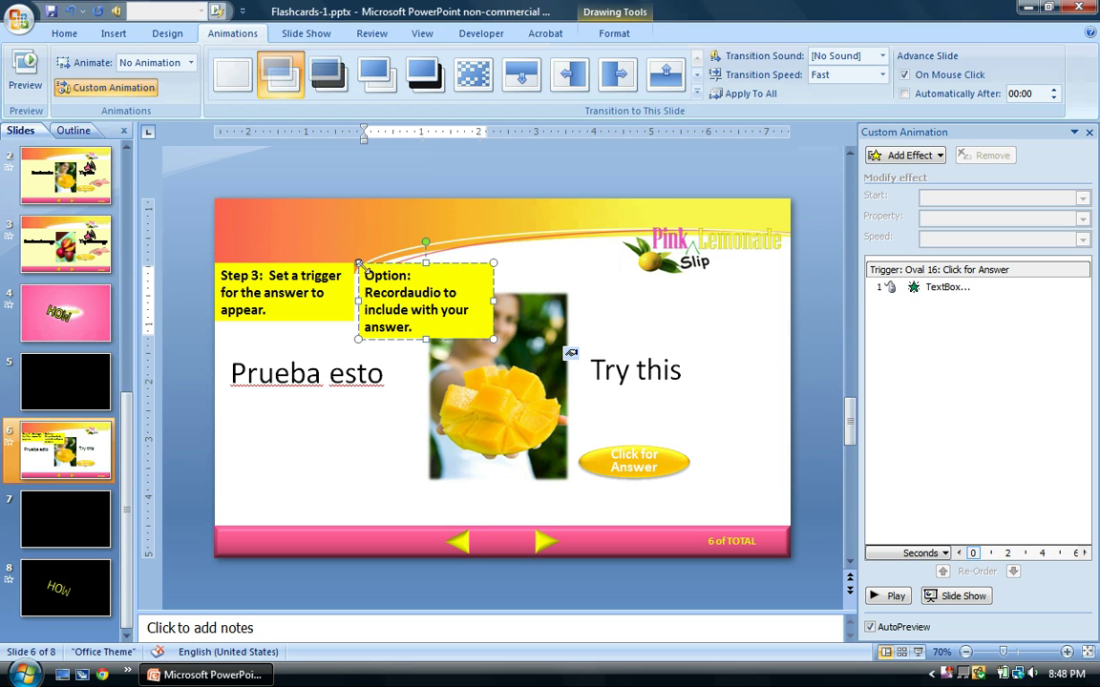
{"action": "left_click", "coordinate": [373, 262]}
{"action": "key", "text": "Delete"}
{"action": "left_click", "coordinate": [327, 264]}
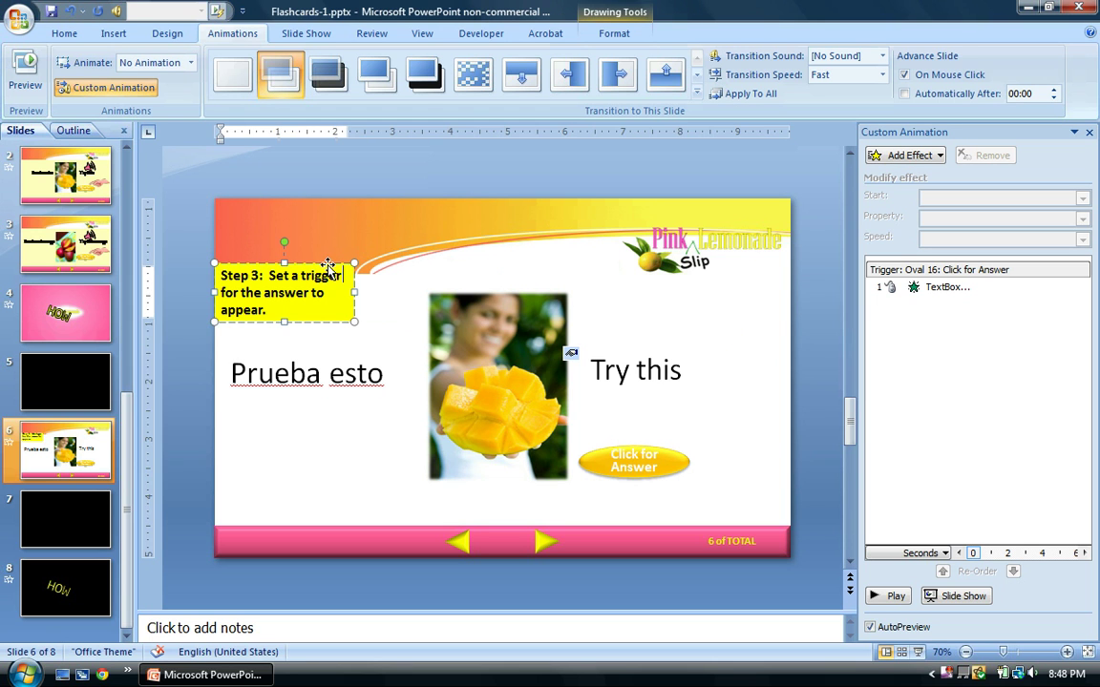
{"action": "key", "text": "Delete"}
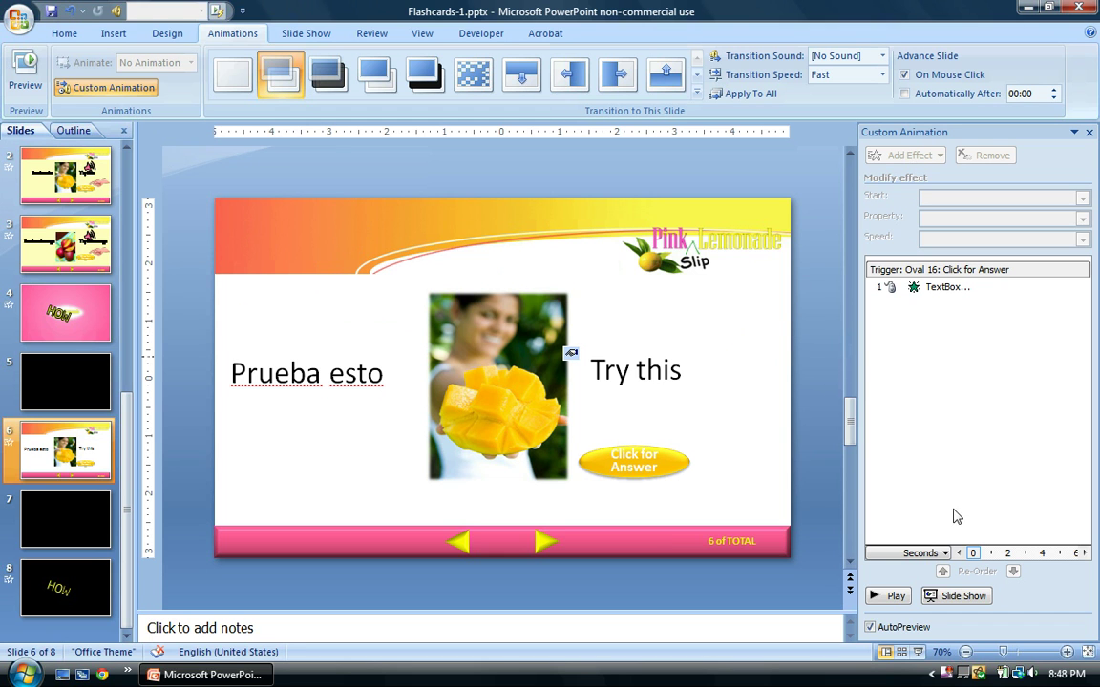
{"action": "left_click", "coordinate": [919, 653]}
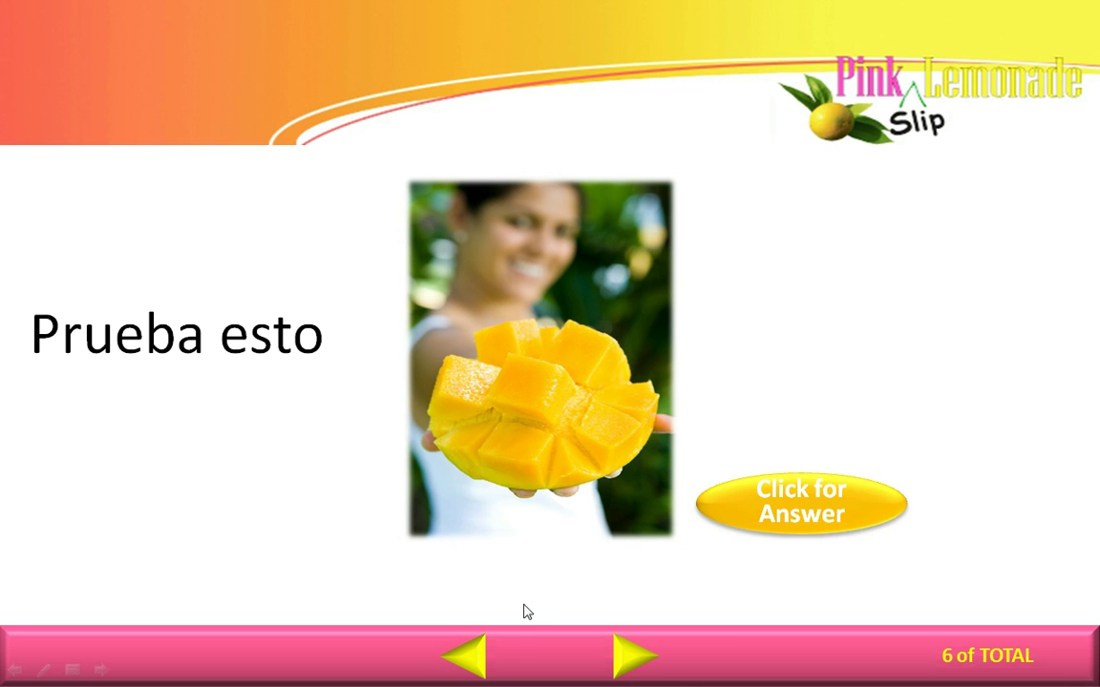
{"action": "left_click", "coordinate": [475, 661]}
{"action": "left_click", "coordinate": [634, 662]}
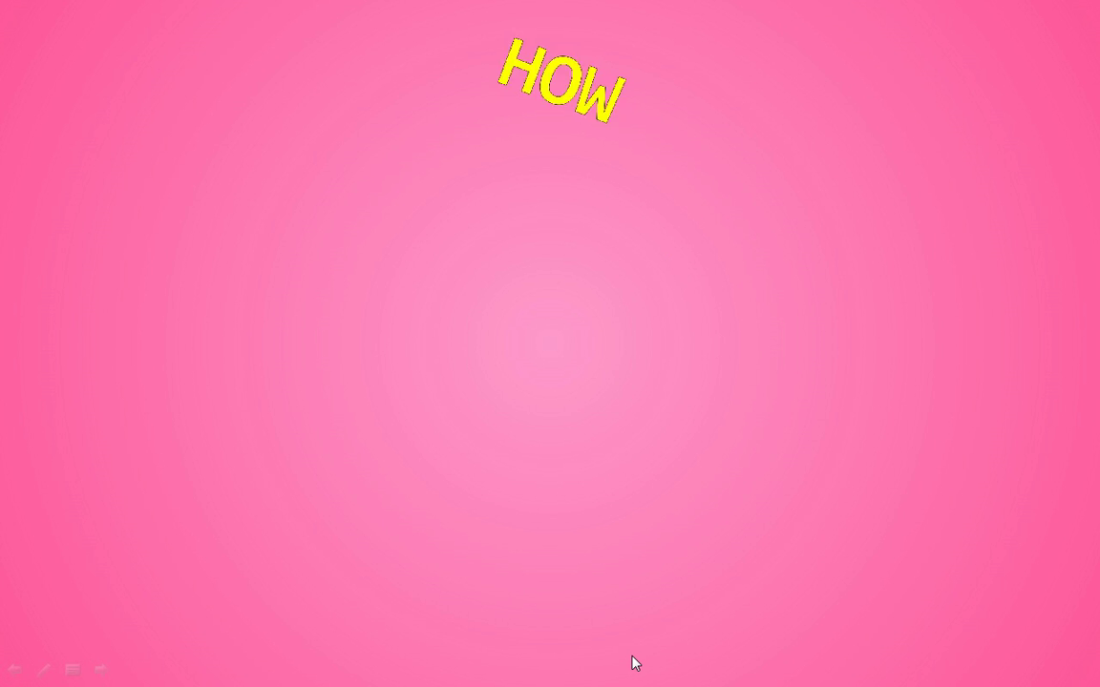
{"action": "left_click", "coordinate": [634, 662]}
{"action": "left_click", "coordinate": [632, 662]}
{"action": "left_click", "coordinate": [603, 488]}
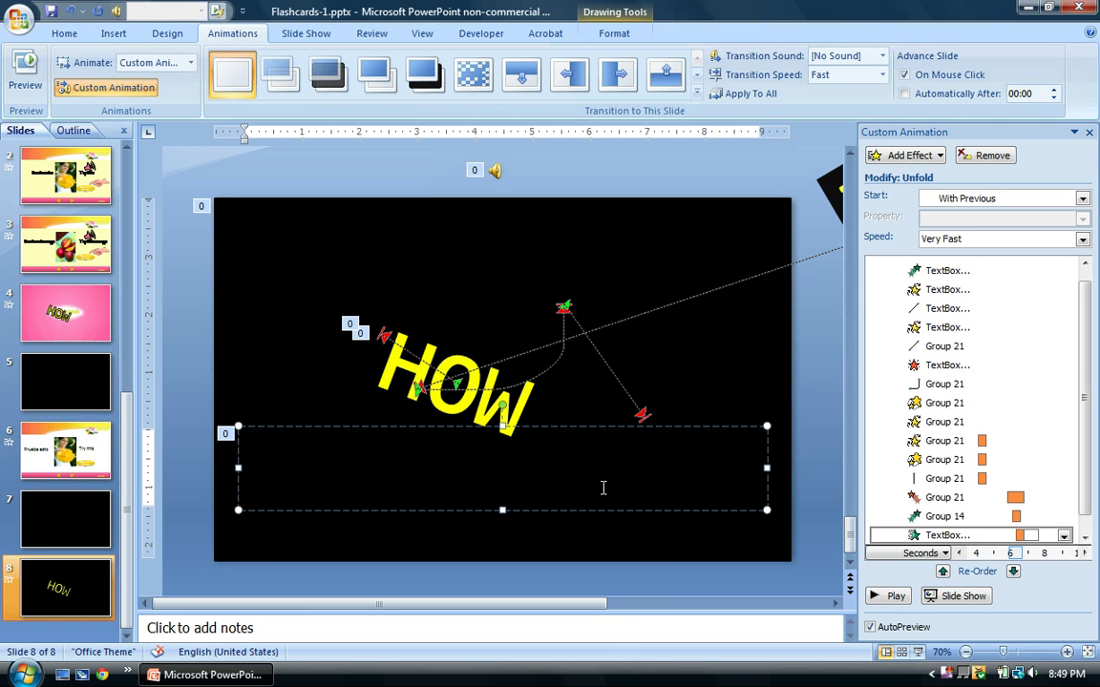
{"action": "left_click", "coordinate": [91, 436]}
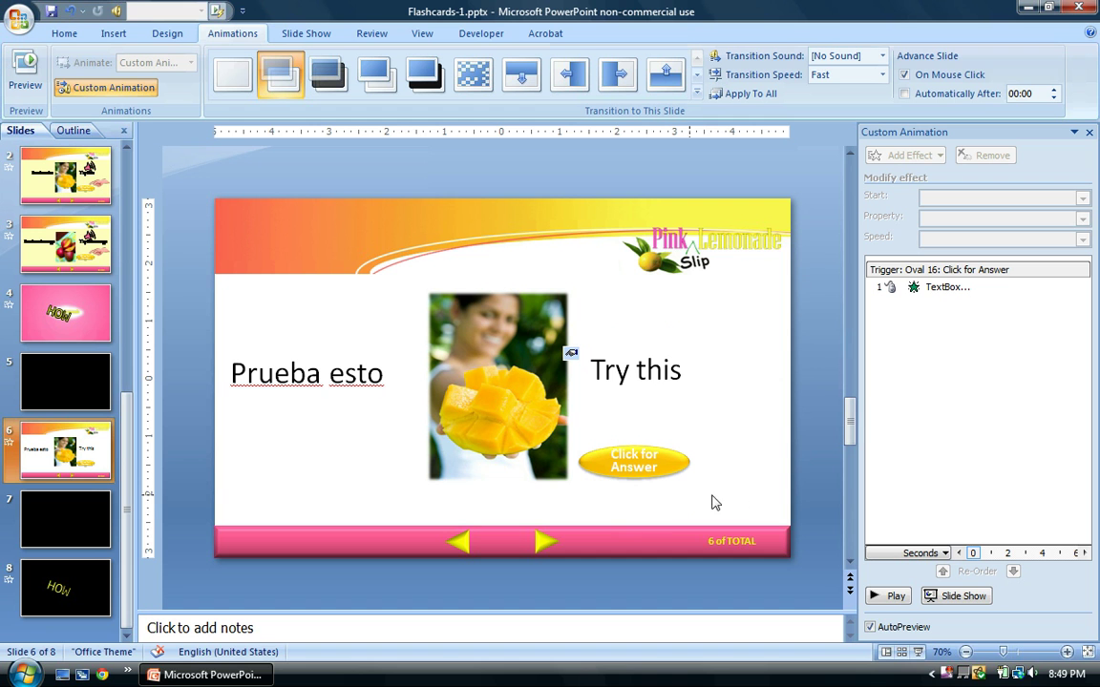
{"action": "left_click", "coordinate": [917, 653]}
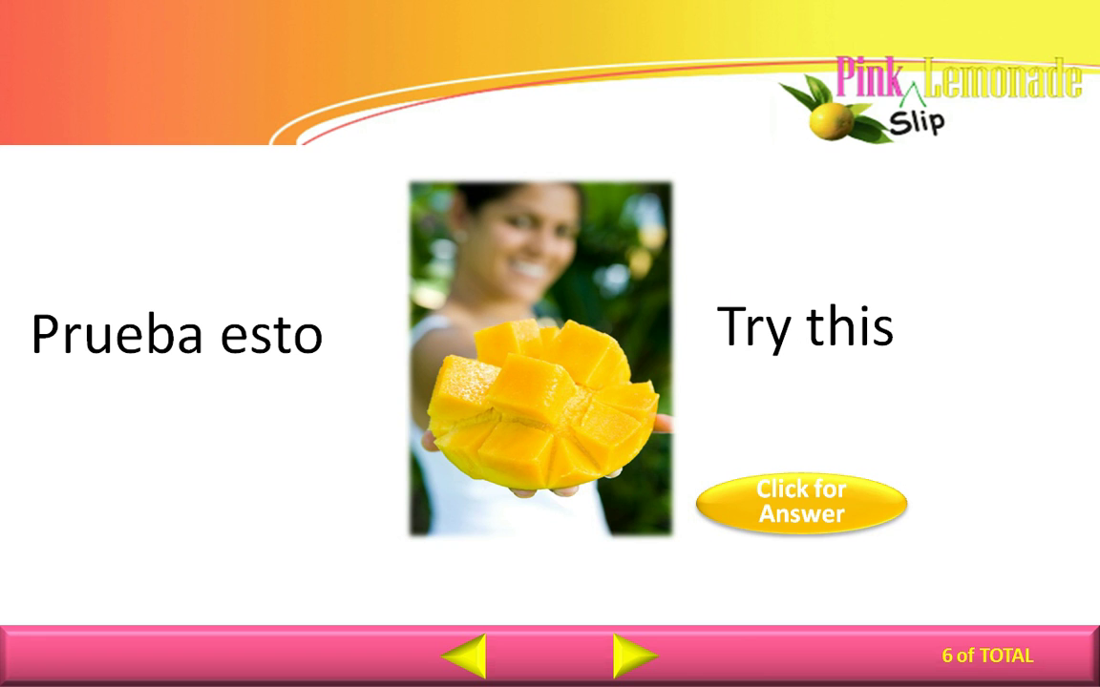
{"action": "key", "text": "Escape"}
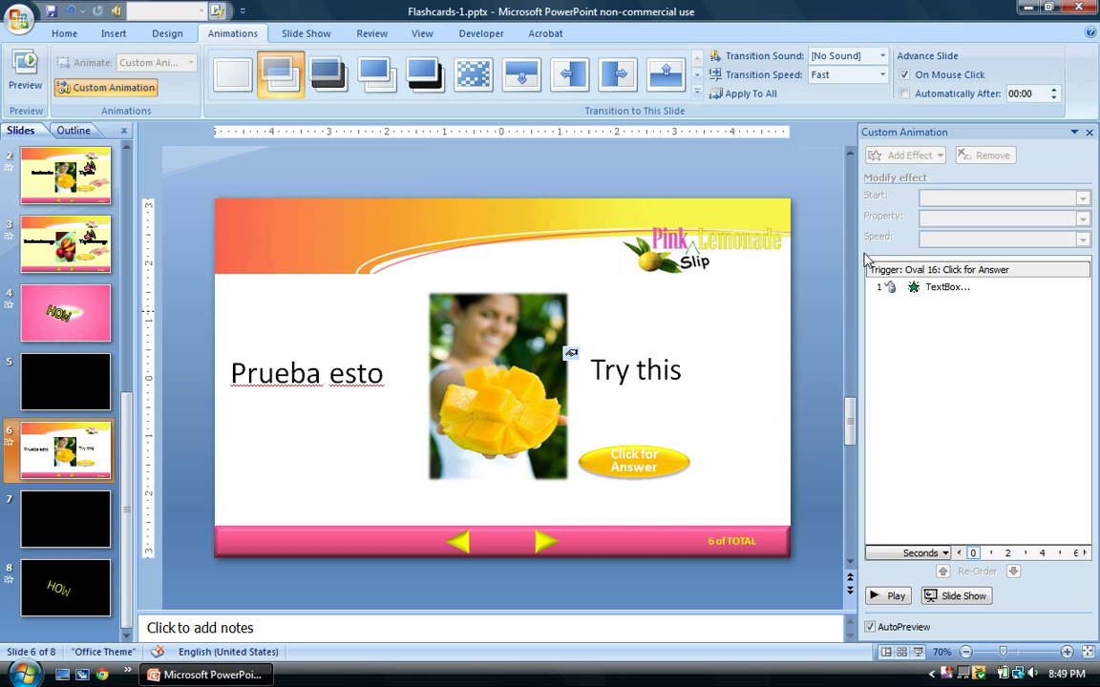
In Slide Sorter, paste a copy of slide 6 as slide 7 and open it
{"action": "left_click", "coordinate": [1088, 132]}
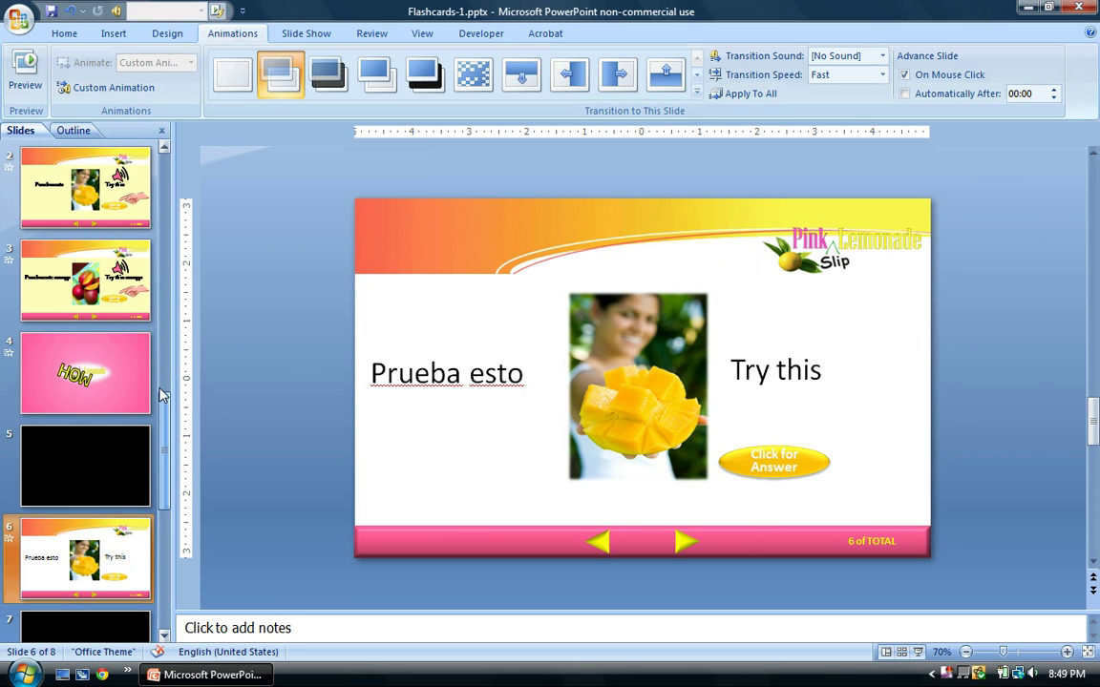
{"action": "scroll", "coordinate": [160, 382], "scroll_direction": "down", "scroll_amount": 1}
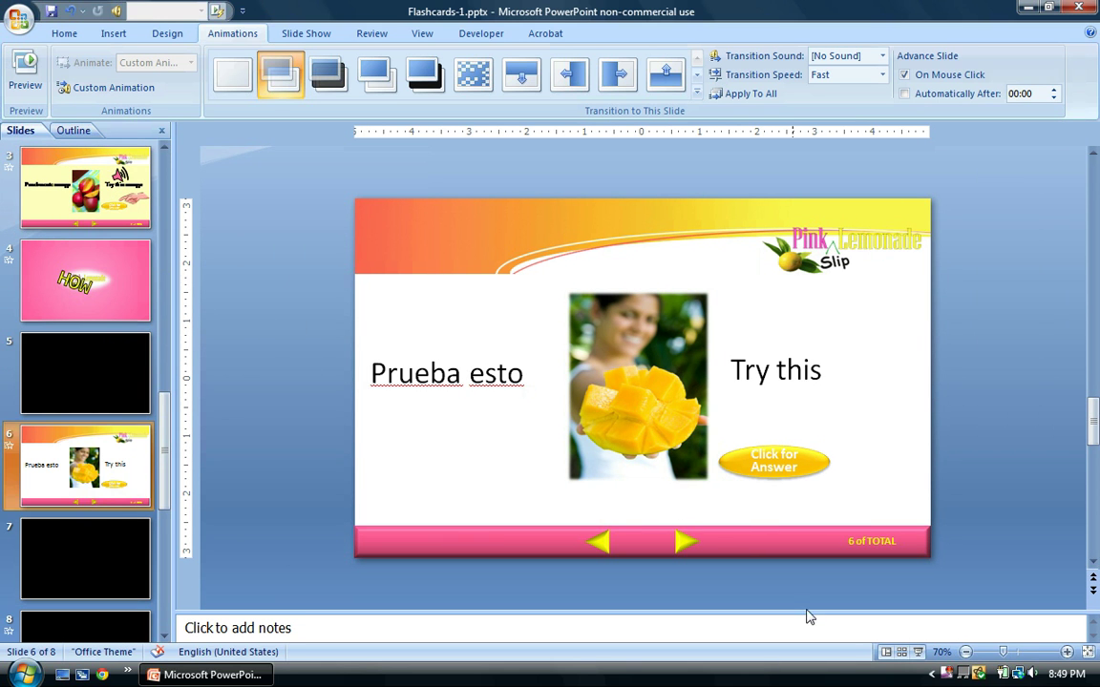
{"action": "left_click", "coordinate": [901, 652]}
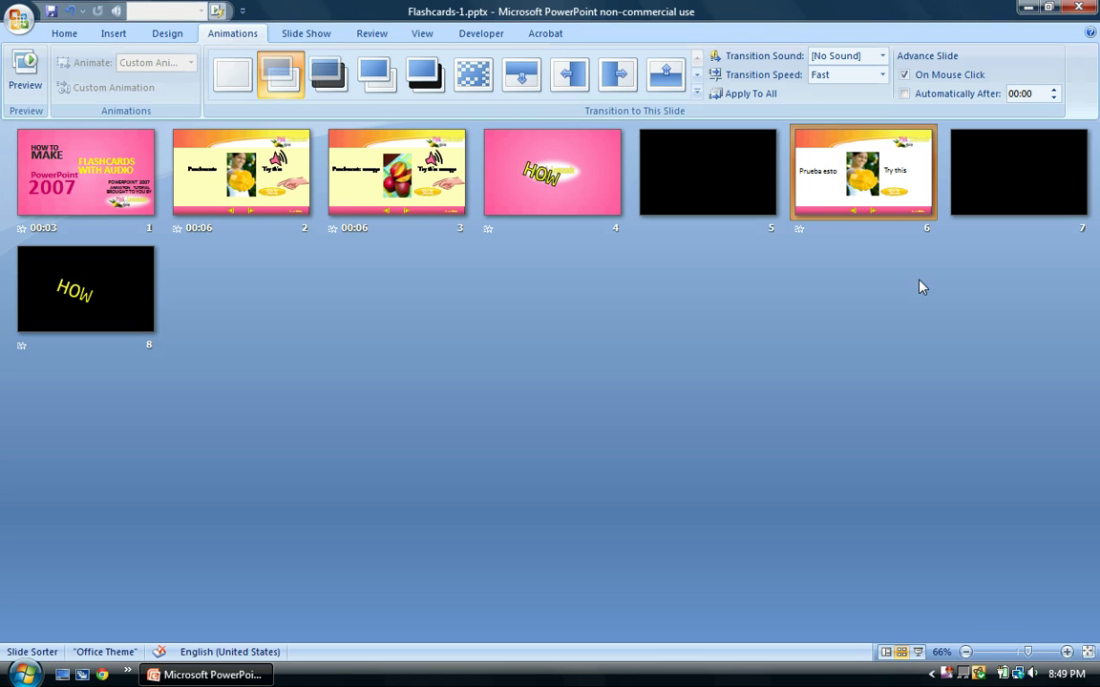
{"action": "left_click", "coordinate": [943, 185]}
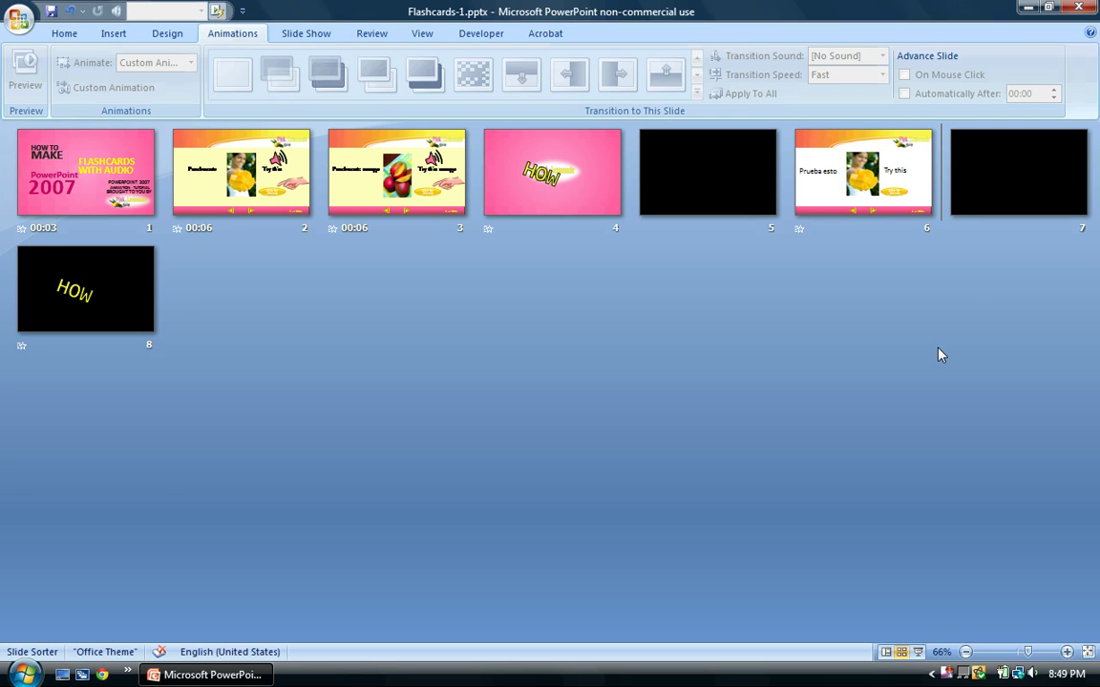
{"action": "key", "text": "ctrl+v"}
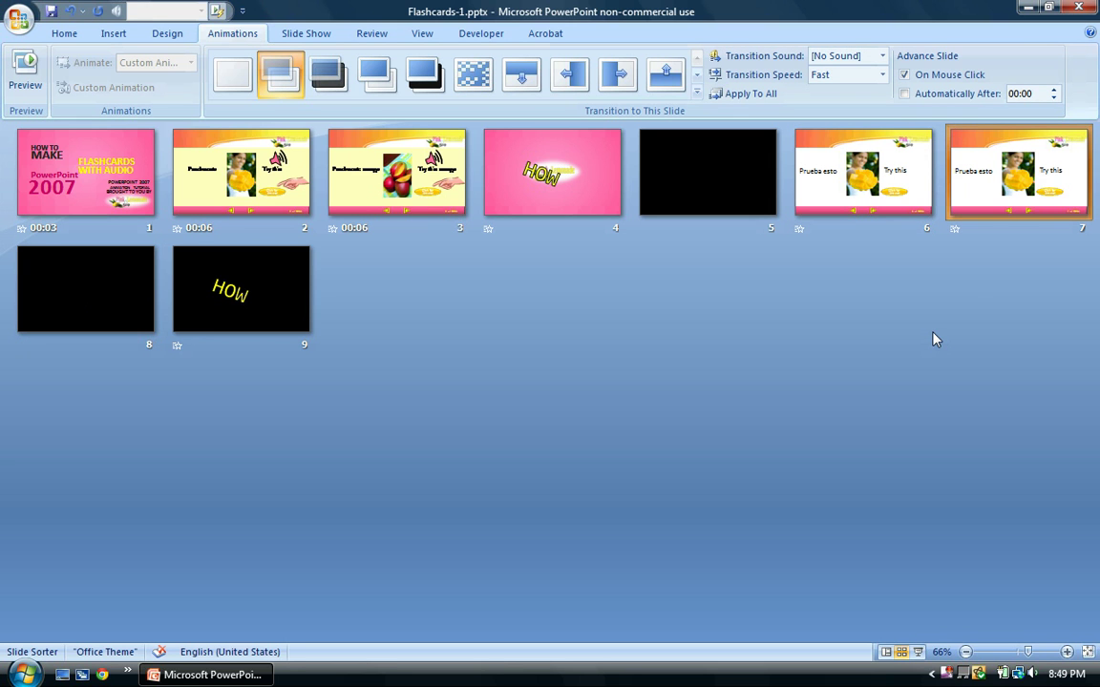
{"action": "double_click", "coordinate": [986, 174]}
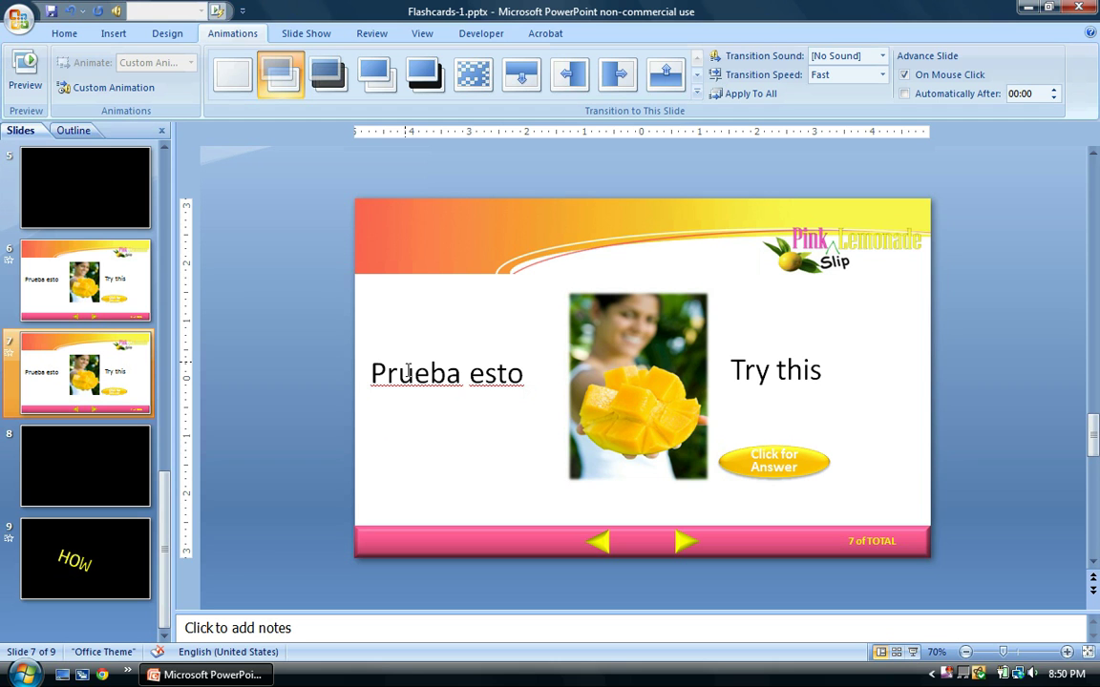
Append 'mango' so the texts read 'Prueba esto mango' and 'Try this mango'
{"action": "left_click", "coordinate": [517, 374]}
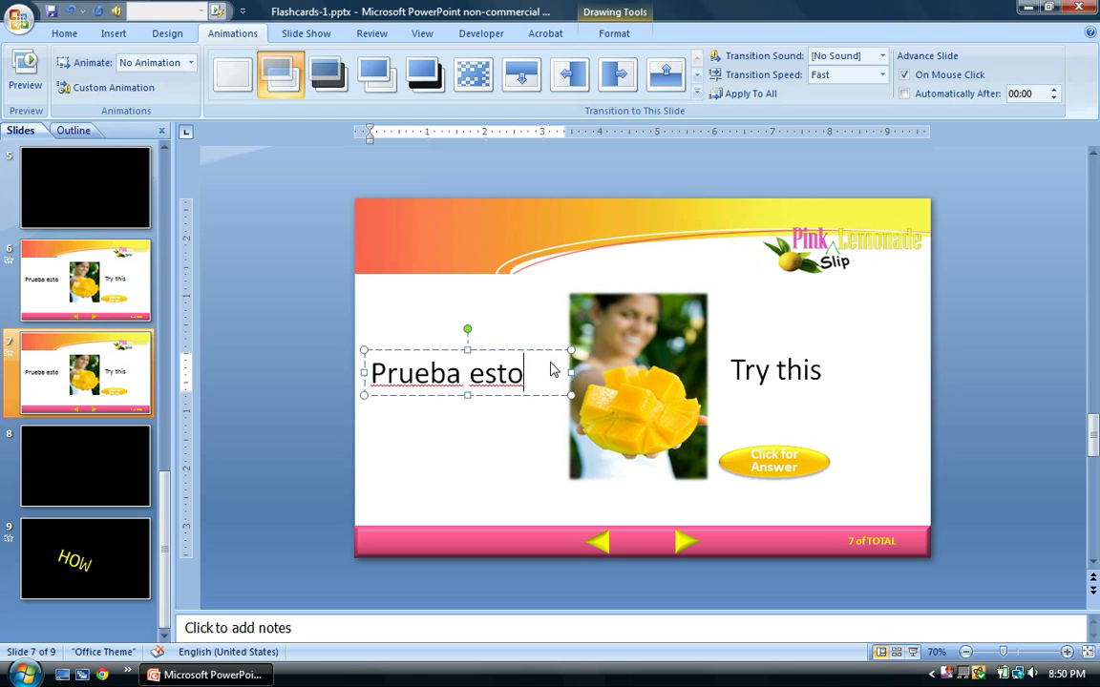
{"action": "type", "text": "mango"}
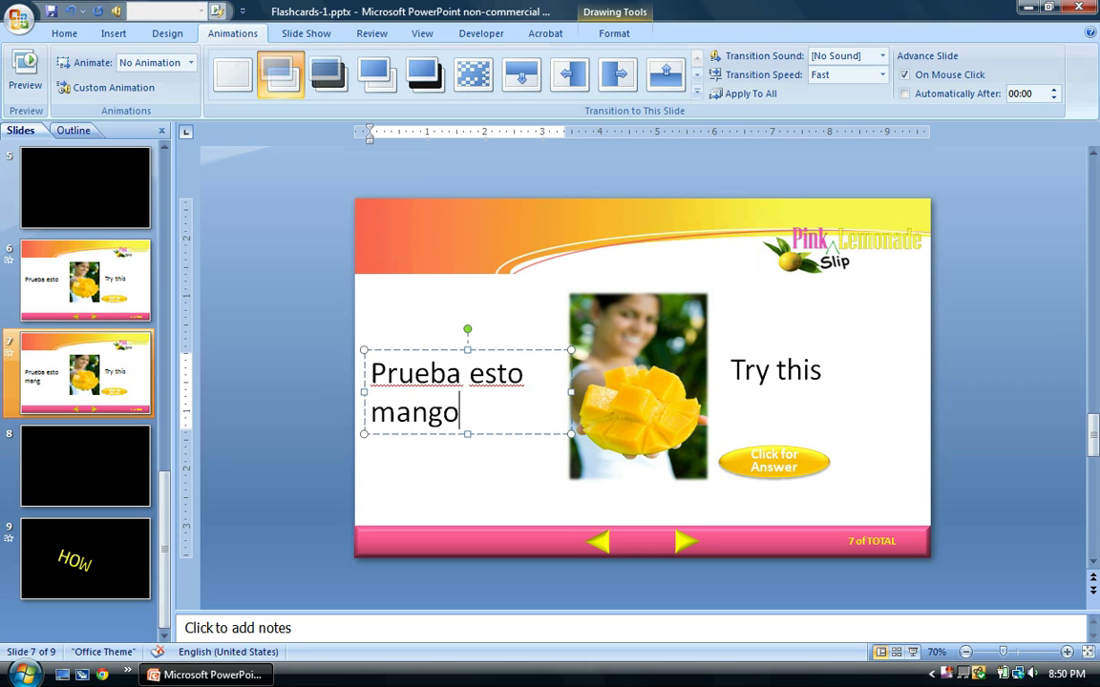
{"action": "left_click", "coordinate": [740, 372]}
{"action": "type", "text": "mango"}
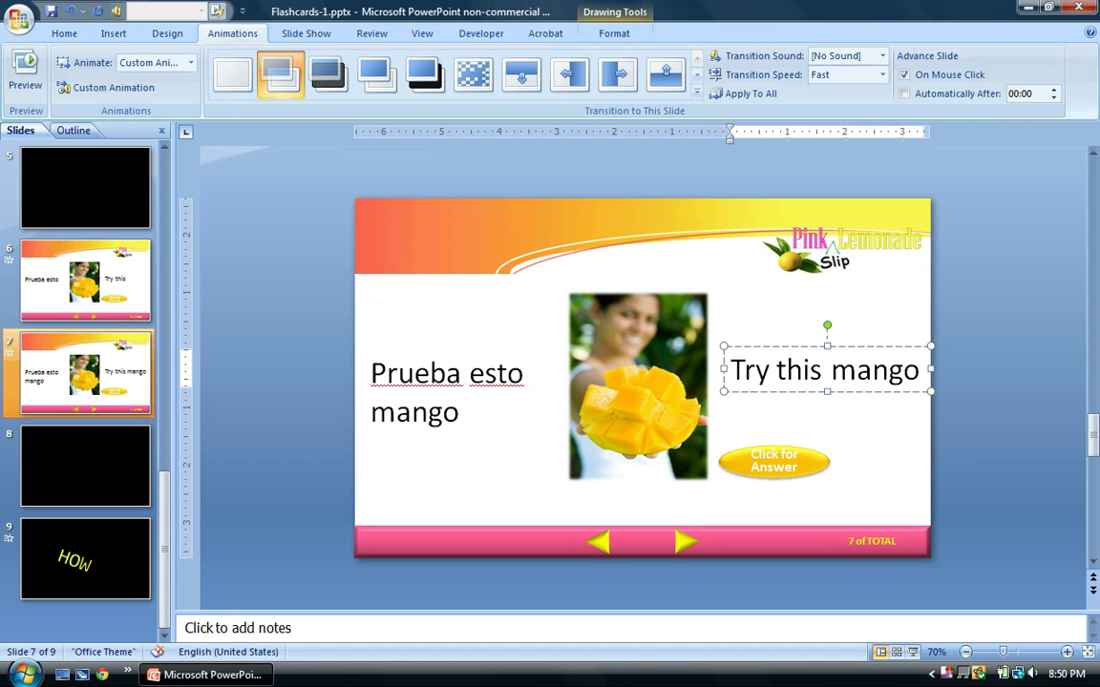
{"action": "left_click", "coordinate": [864, 446]}
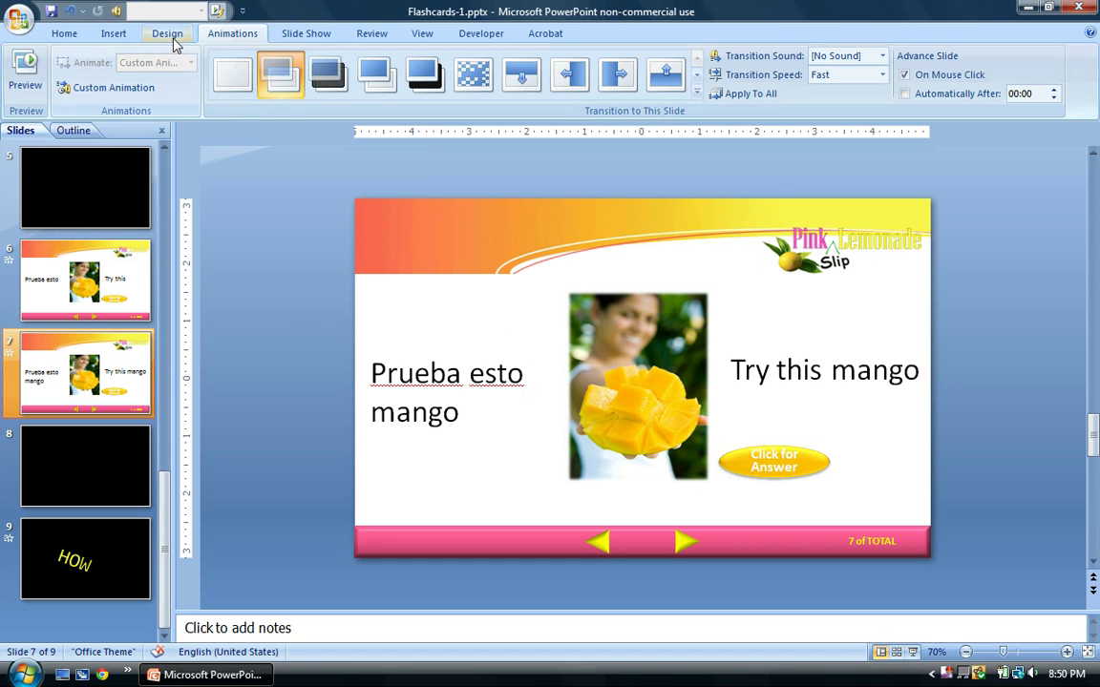
Open Effect Options for the 'Try this mango' fade animation on slide 7
{"action": "left_click", "coordinate": [91, 86]}
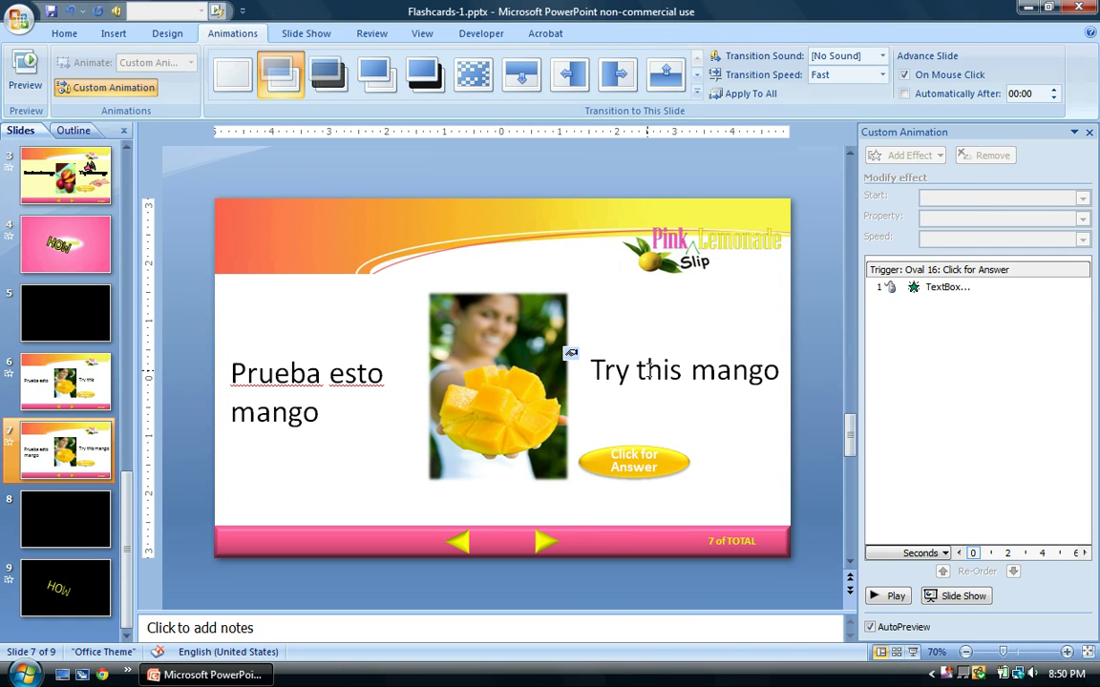
{"action": "left_click", "coordinate": [643, 346]}
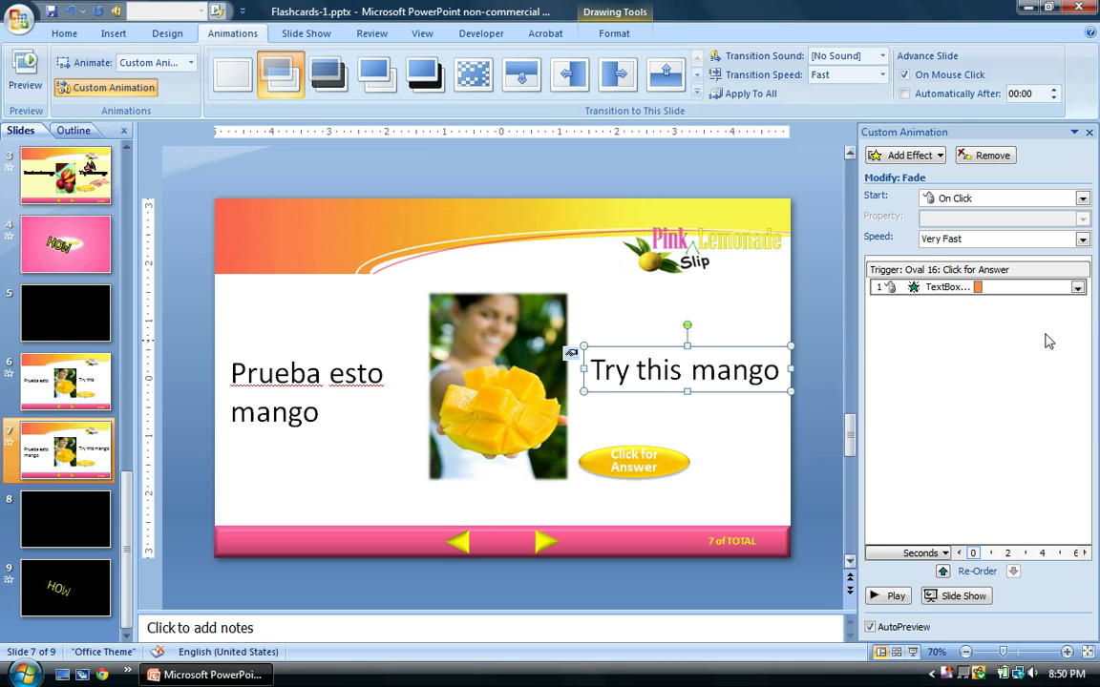
{"action": "left_click", "coordinate": [1078, 289]}
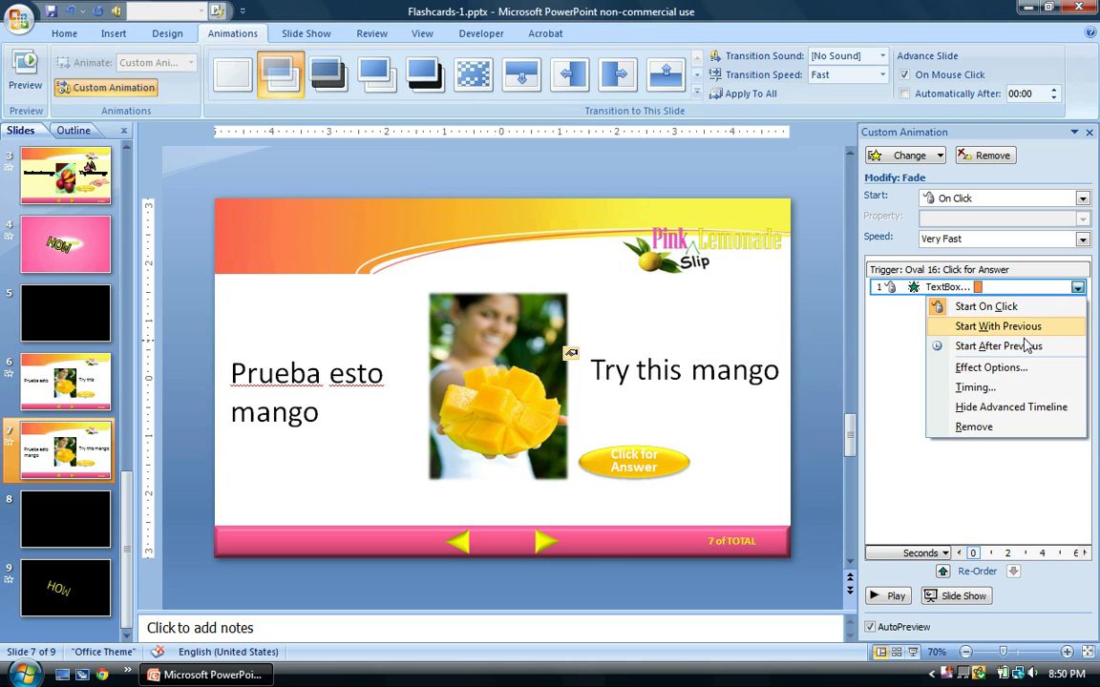
{"action": "left_click", "coordinate": [1014, 371]}
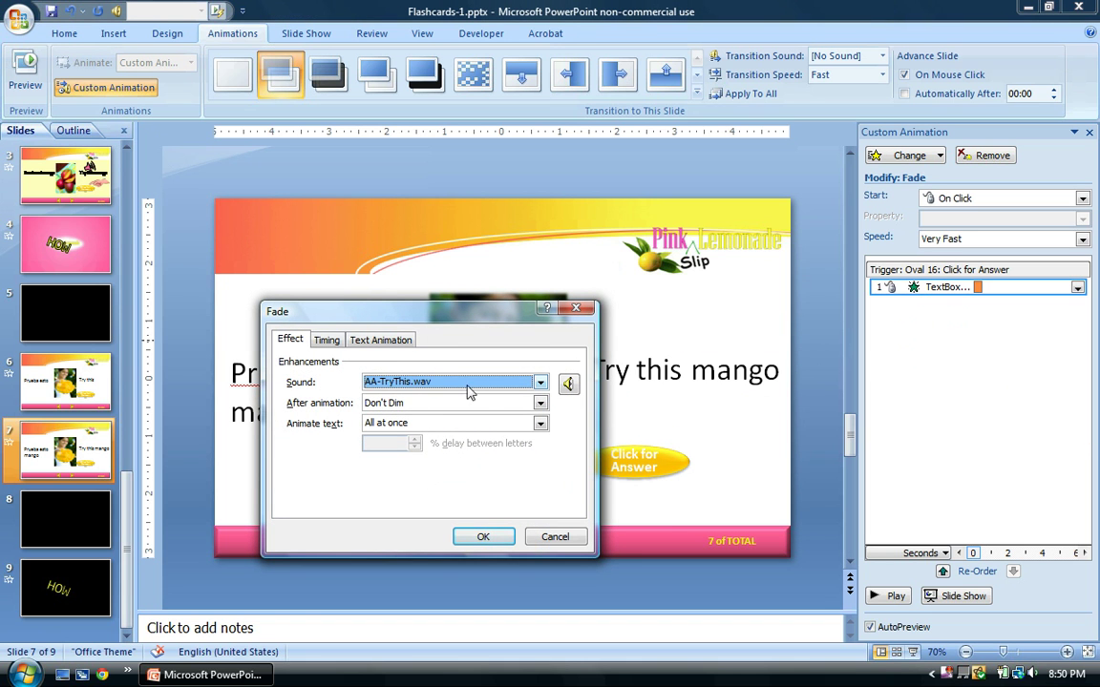
Swap the Try this mango fade sound to AA-TryThisMango.wav and confirm the Fade dialog
{"action": "left_click", "coordinate": [540, 383]}
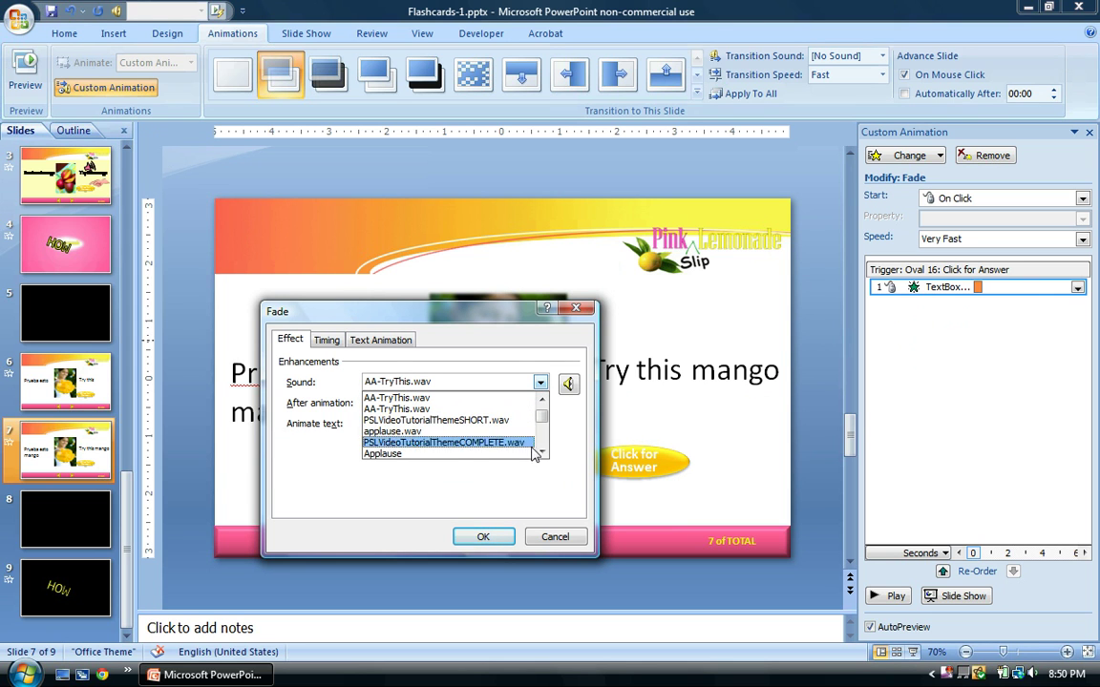
{"action": "left_click_drag", "start_coordinate": [540, 417], "coordinate": [545, 451]}
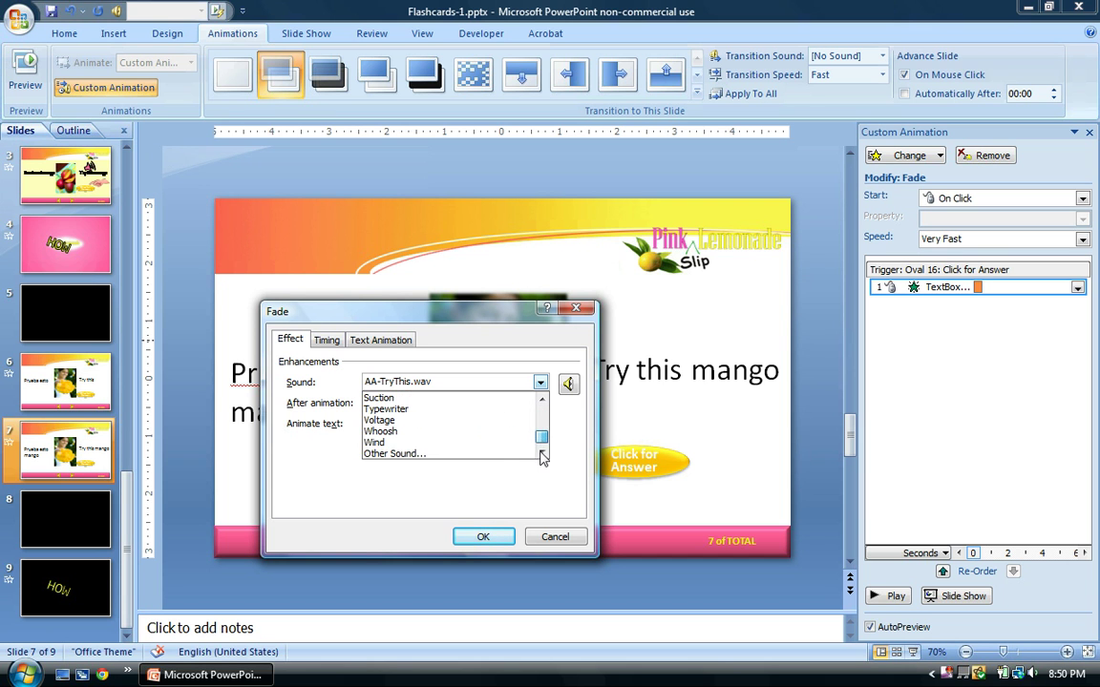
{"action": "left_click", "coordinate": [421, 456]}
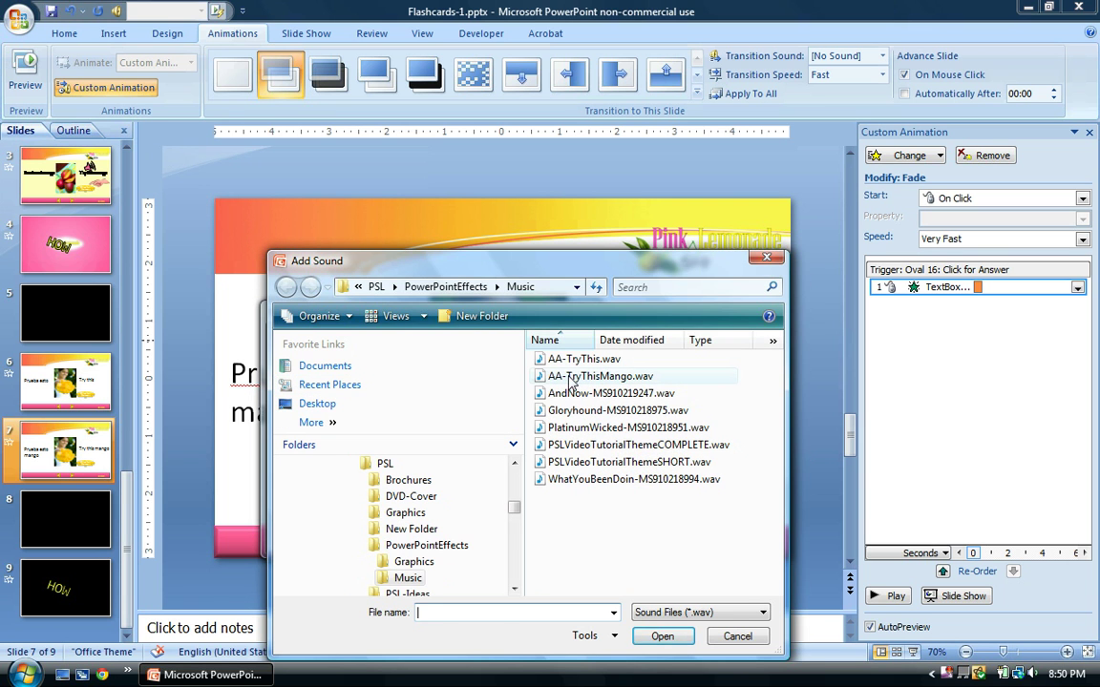
{"action": "left_click", "coordinate": [573, 376]}
{"action": "left_click", "coordinate": [661, 636]}
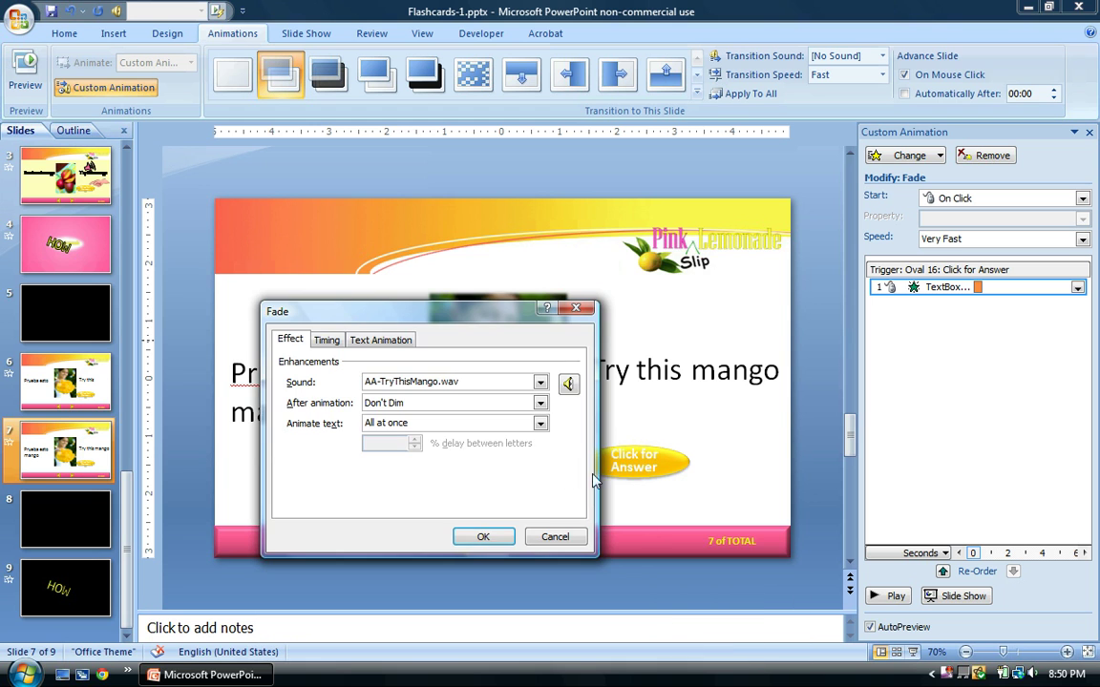
{"action": "left_click", "coordinate": [503, 534]}
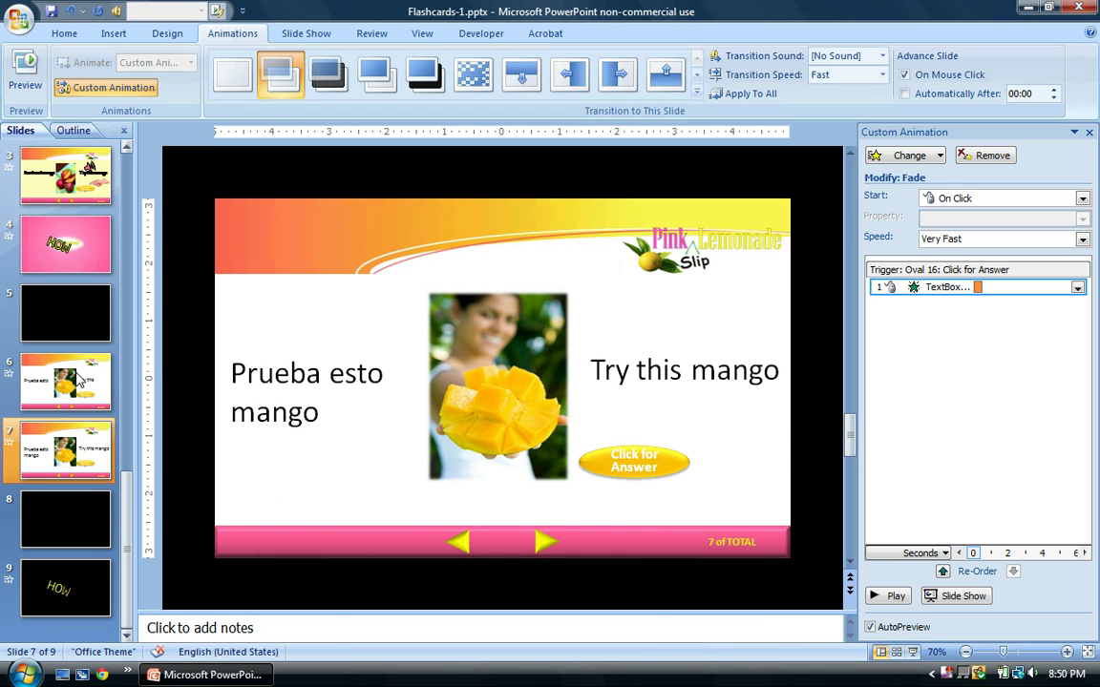
Start the slide show from slide 6 and reveal its 'Try this' answer
{"action": "left_click", "coordinate": [80, 380]}
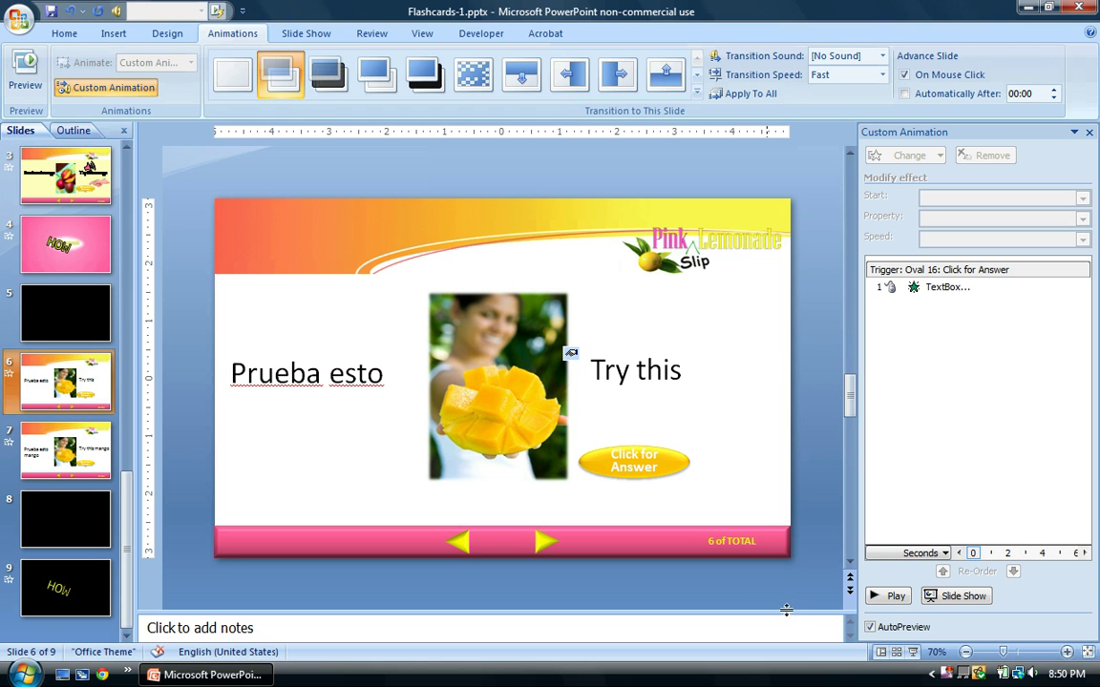
{"action": "key", "text": "shift+F5"}
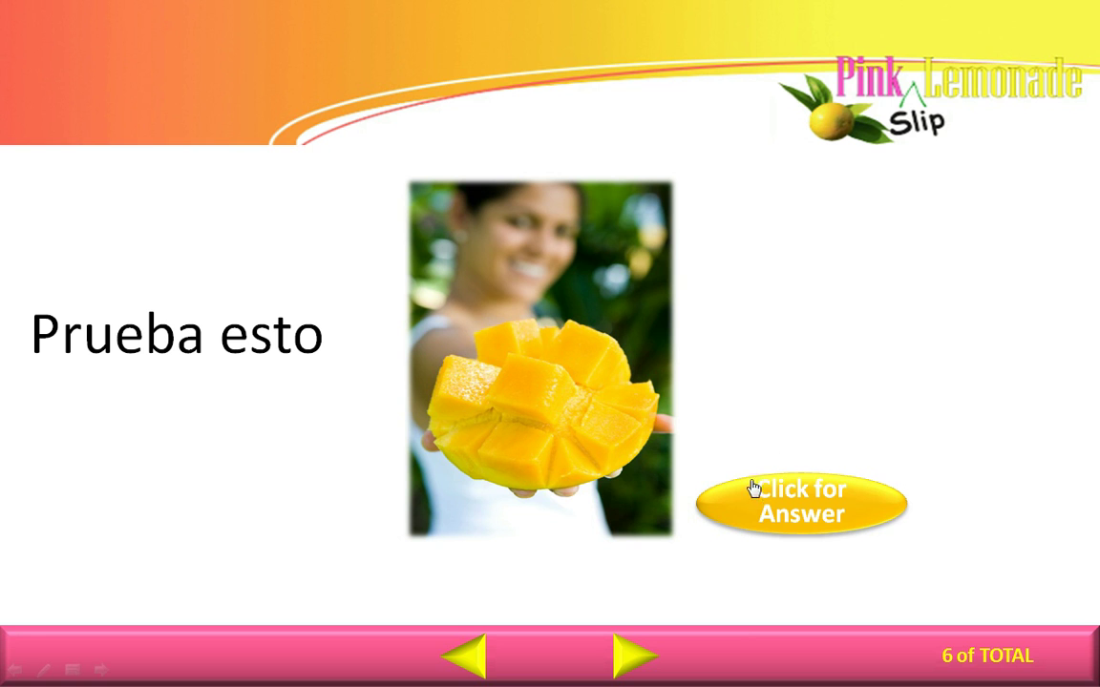
{"action": "left_click", "coordinate": [738, 511]}
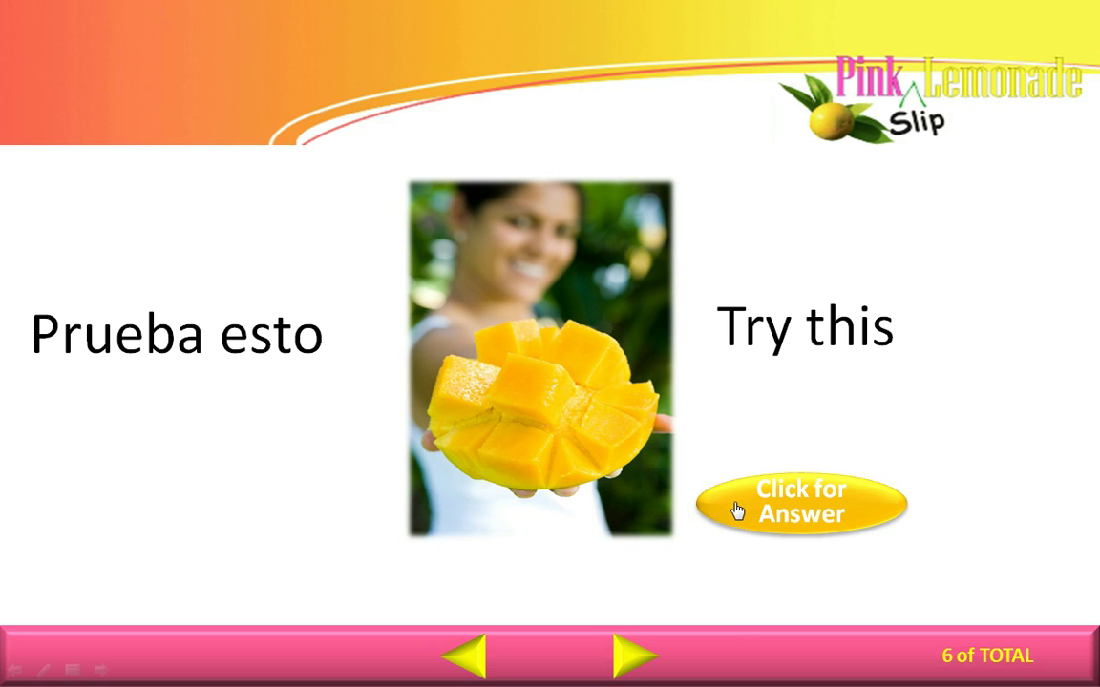
Advance to the mango flashcard, reveal 'Try this mango', then continue to the end screen
{"action": "left_click", "coordinate": [630, 657]}
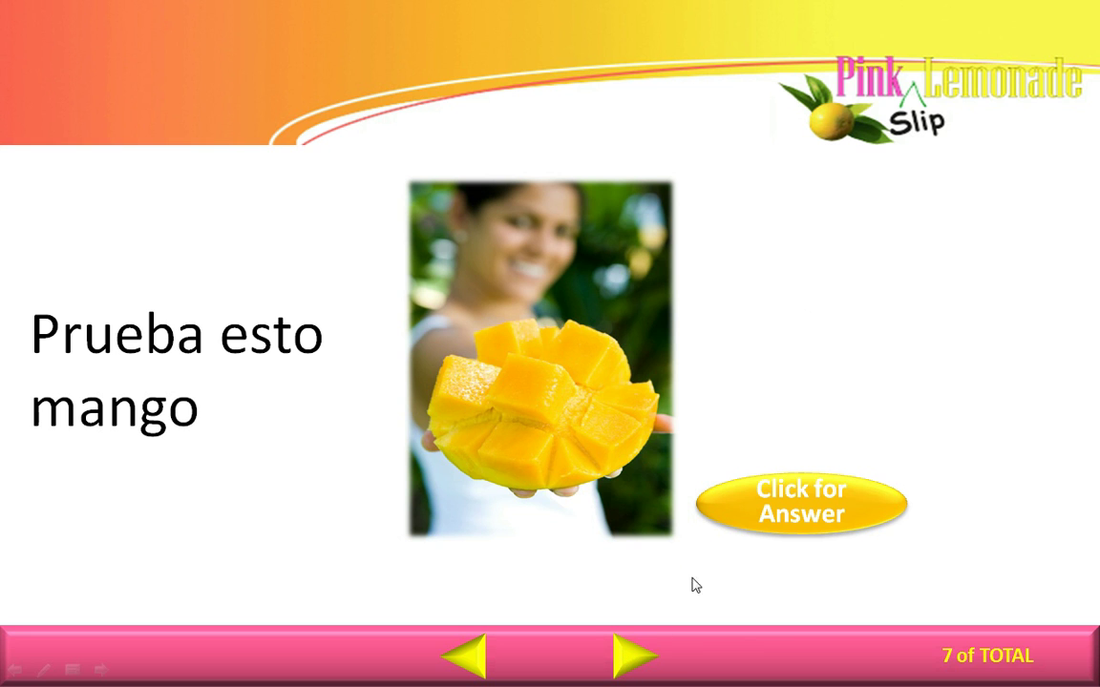
{"action": "left_click", "coordinate": [737, 518]}
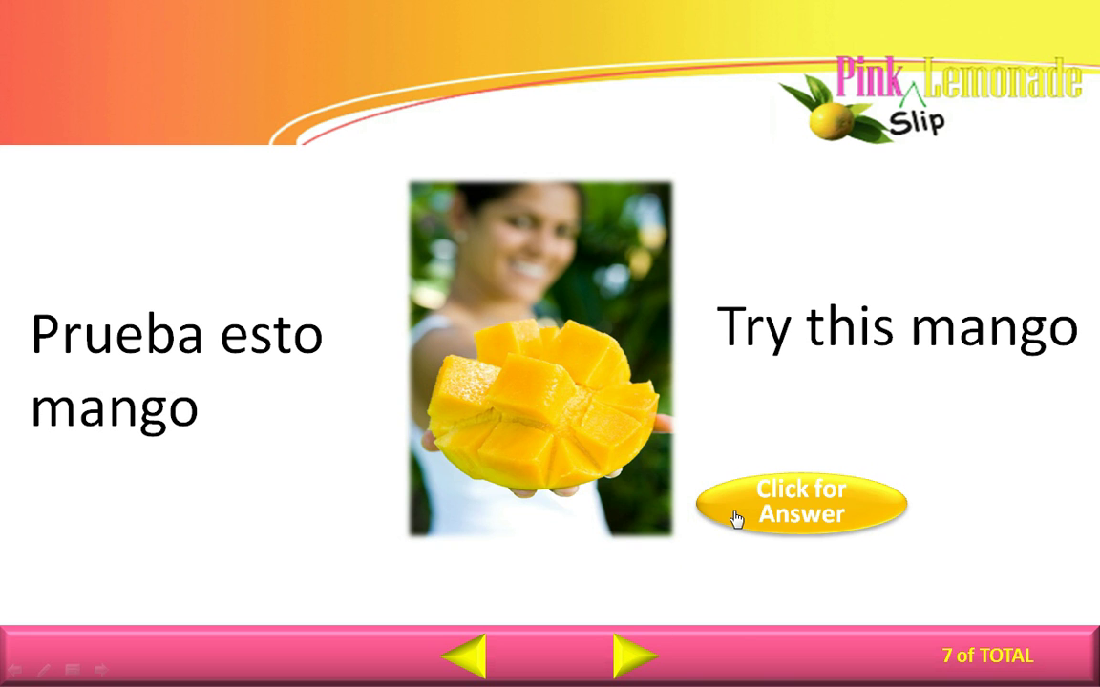
{"action": "left_click", "coordinate": [634, 659]}
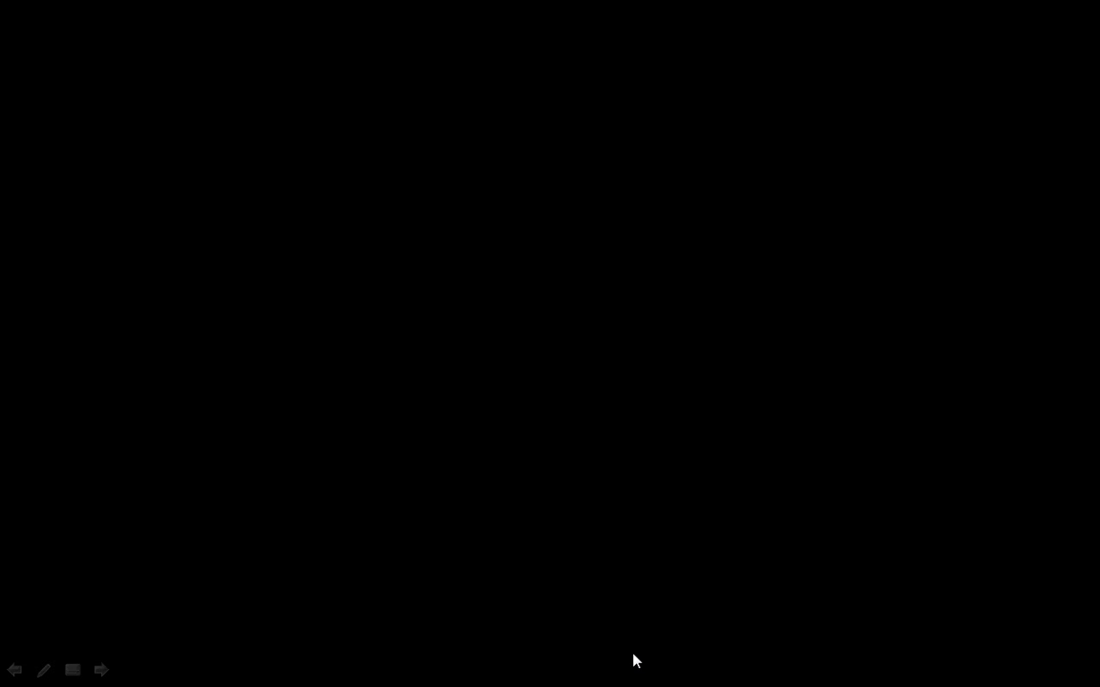